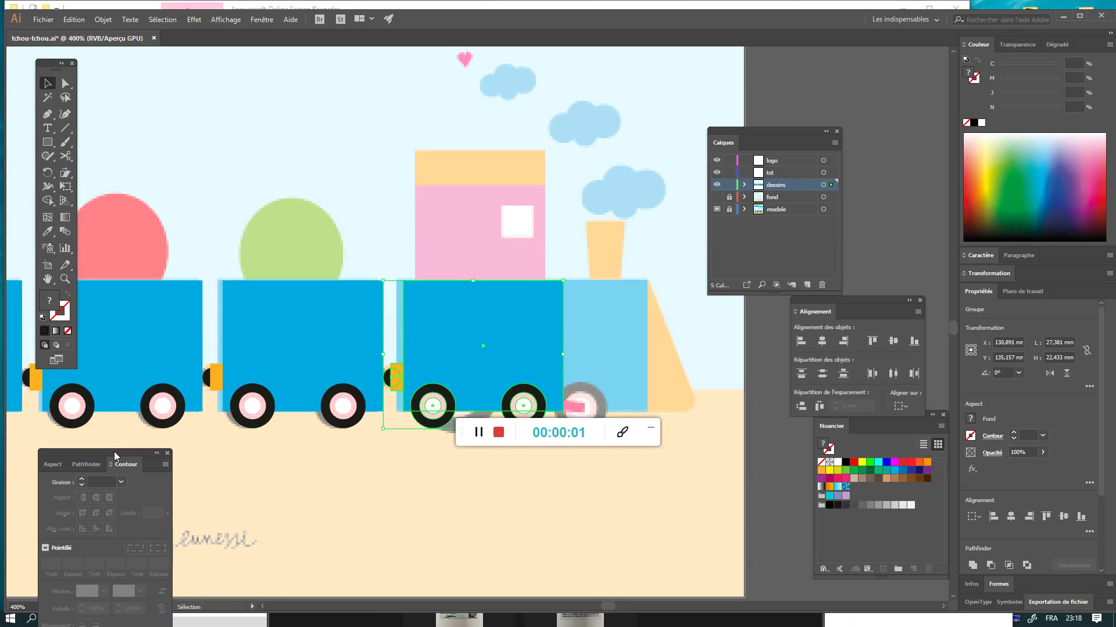
Pan and zoom to 800% on the rightmost blue wagon and its two wheels.
{"action": "left_click_drag", "start_coordinate": [114, 452], "coordinate": [109, 440]}
{"action": "mouse_move", "coordinate": [339, 357]}
{"action": "left_mouse_down"}
{"action": "mouse_move", "coordinate": [390, 355]}
{"action": "mouse_move", "coordinate": [426, 386]}
{"action": "mouse_move", "coordinate": [517, 386]}
{"action": "mouse_move", "coordinate": [387, 385]}
{"action": "left_mouse_up"}
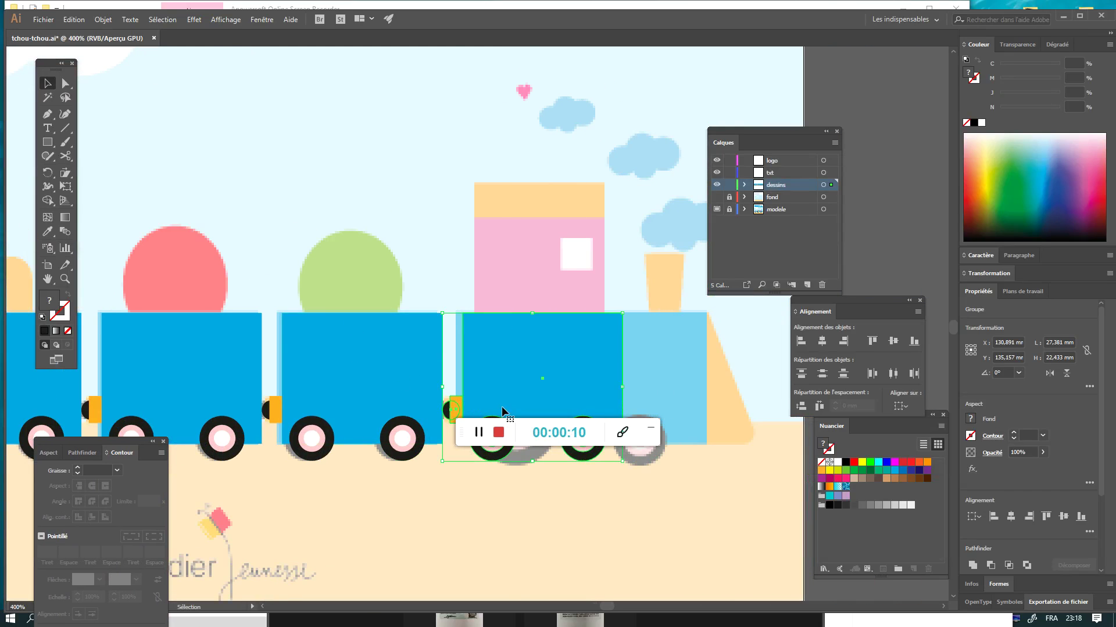
{"action": "left_click_drag", "start_coordinate": [620, 397], "coordinate": [542, 378]}
{"action": "key", "text": "a"}
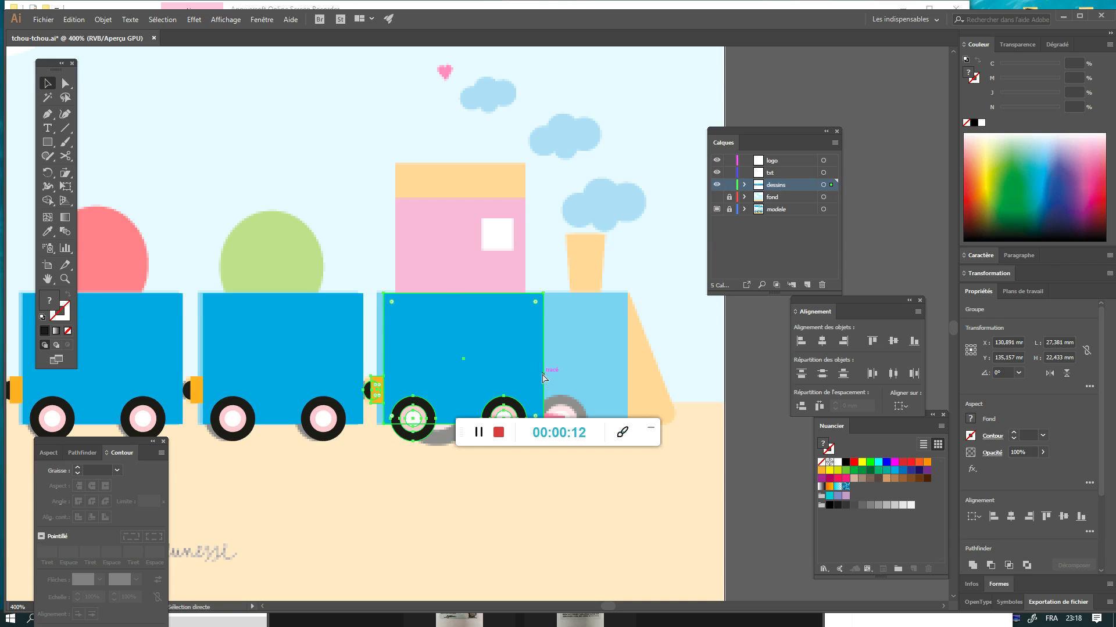
{"action": "key", "text": "ctrl+plus"}
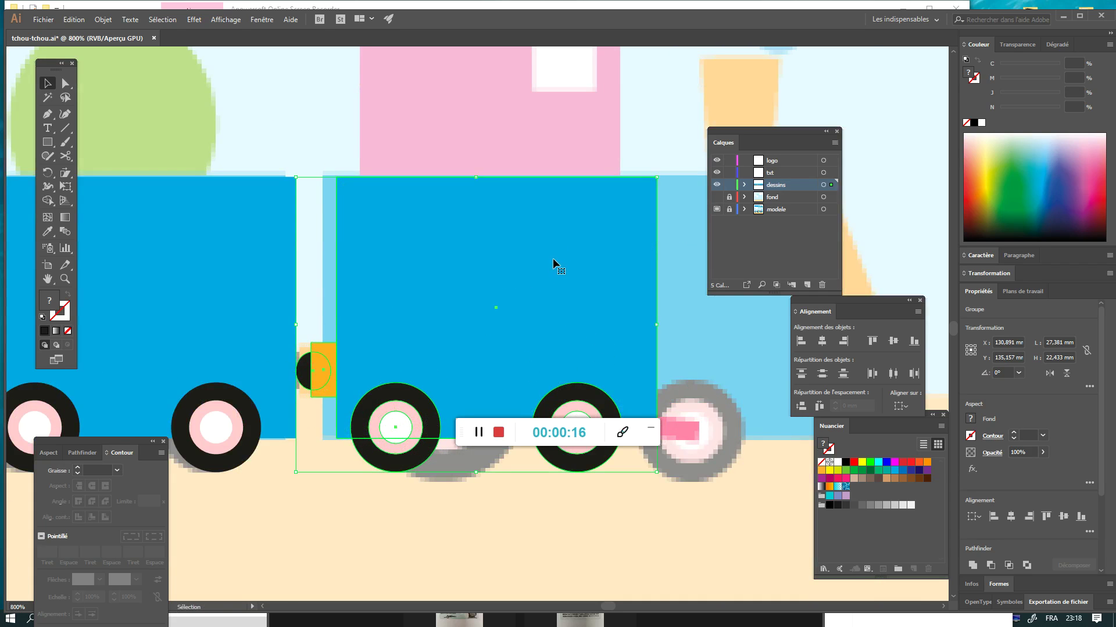
{"action": "left_click_drag", "start_coordinate": [632, 518], "coordinate": [448, 493]}
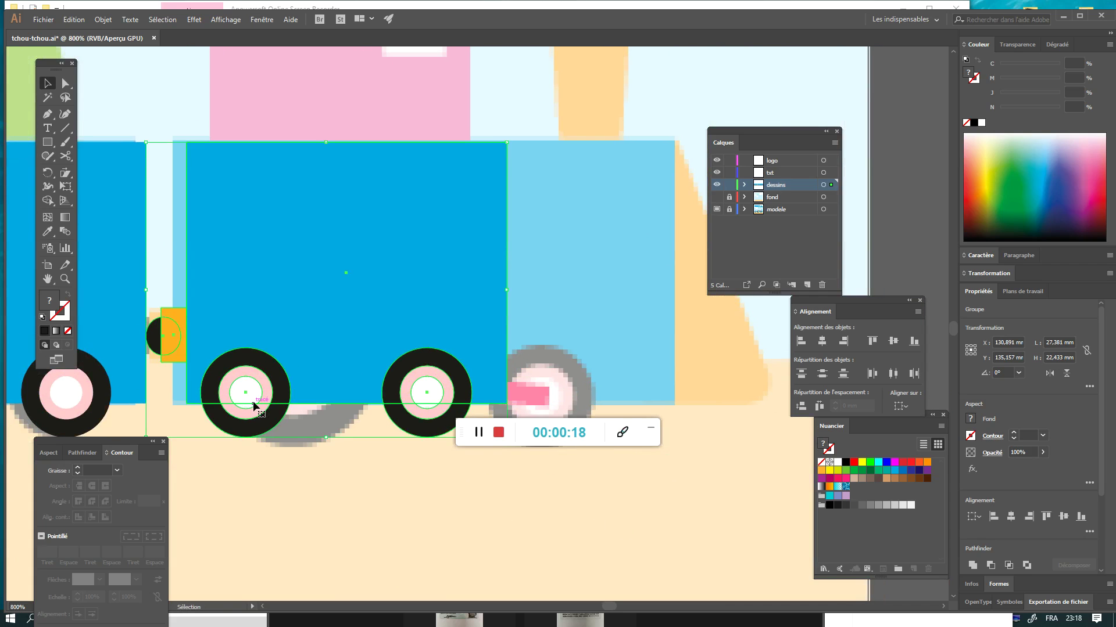
{"action": "left_click_drag", "start_coordinate": [348, 191], "coordinate": [368, 228]}
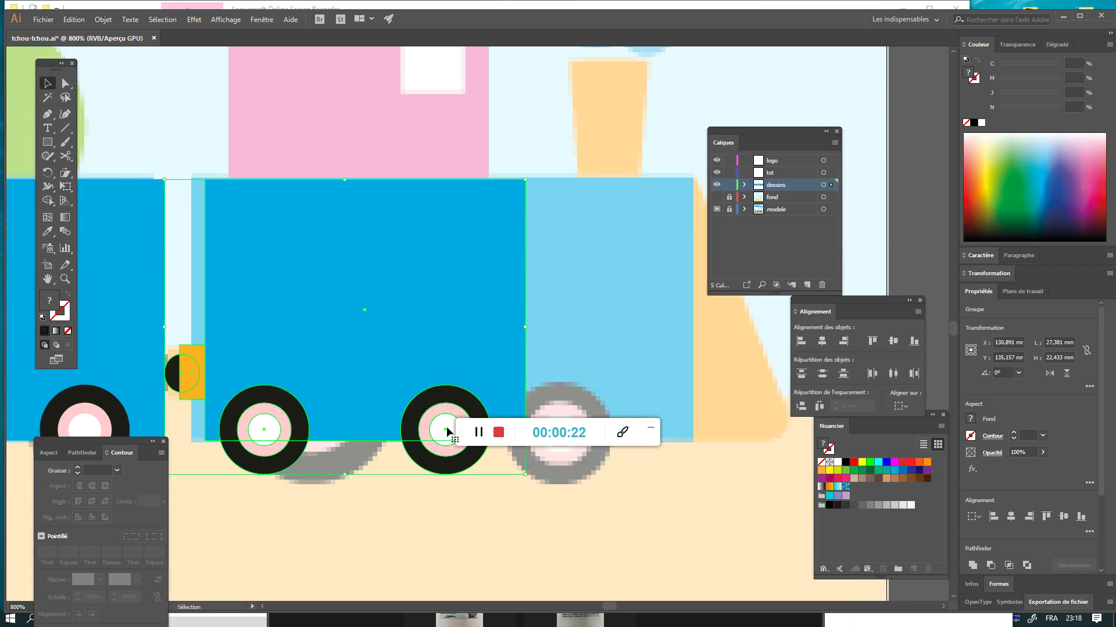
{"action": "left_click_drag", "start_coordinate": [460, 437], "coordinate": [270, 551]}
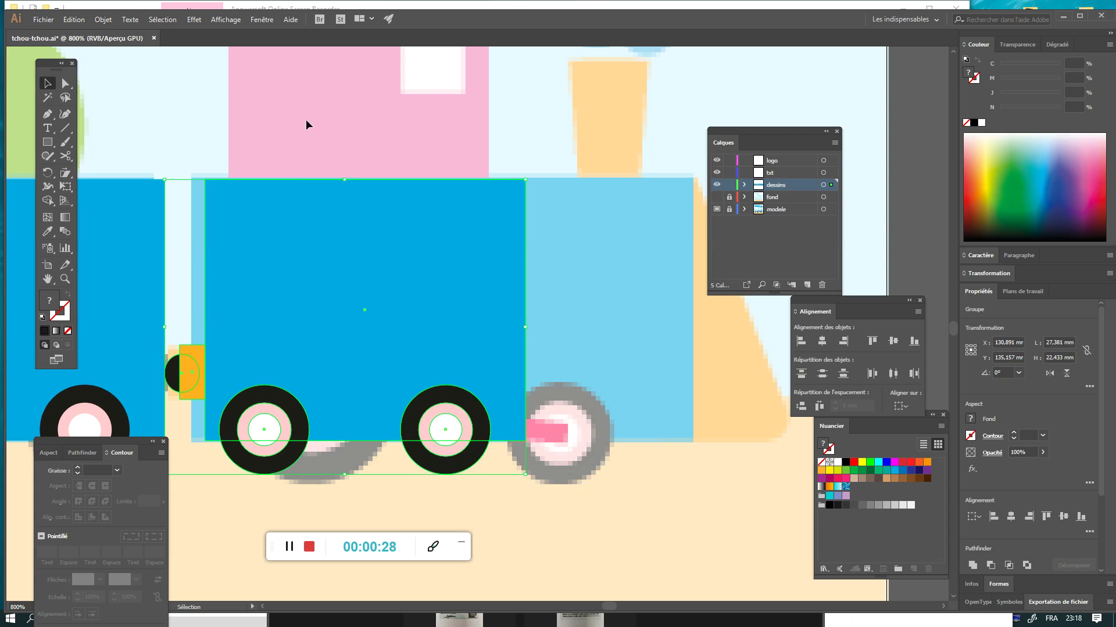
Ungroup the wagon and stretch its rectangle to the locomotive body's right edge.
{"action": "left_click", "coordinate": [103, 20]}
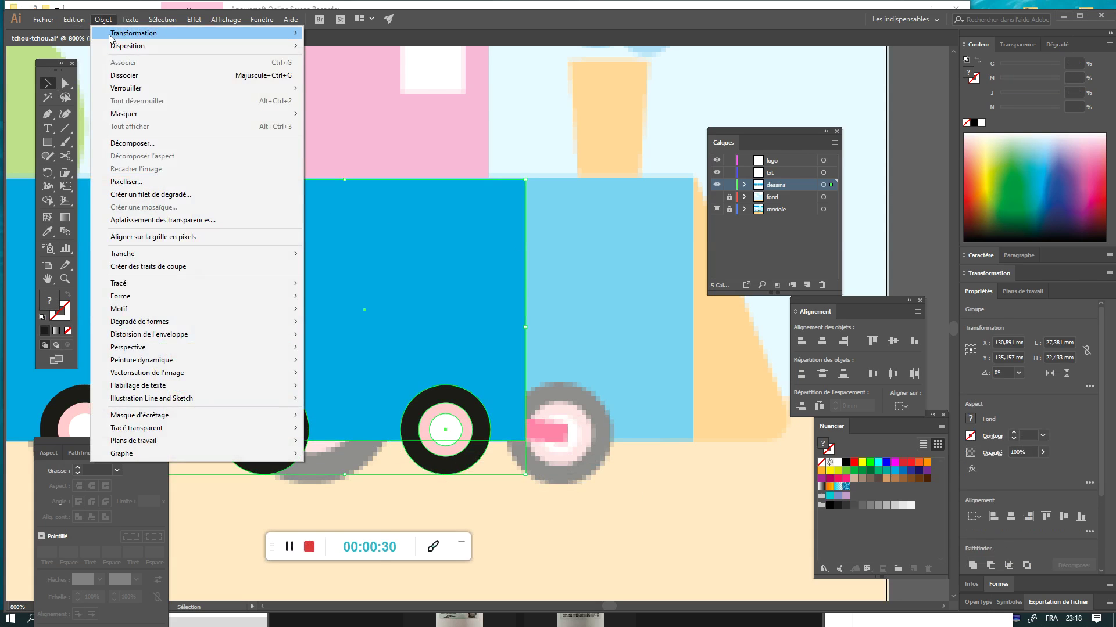
{"action": "left_click", "coordinate": [140, 76]}
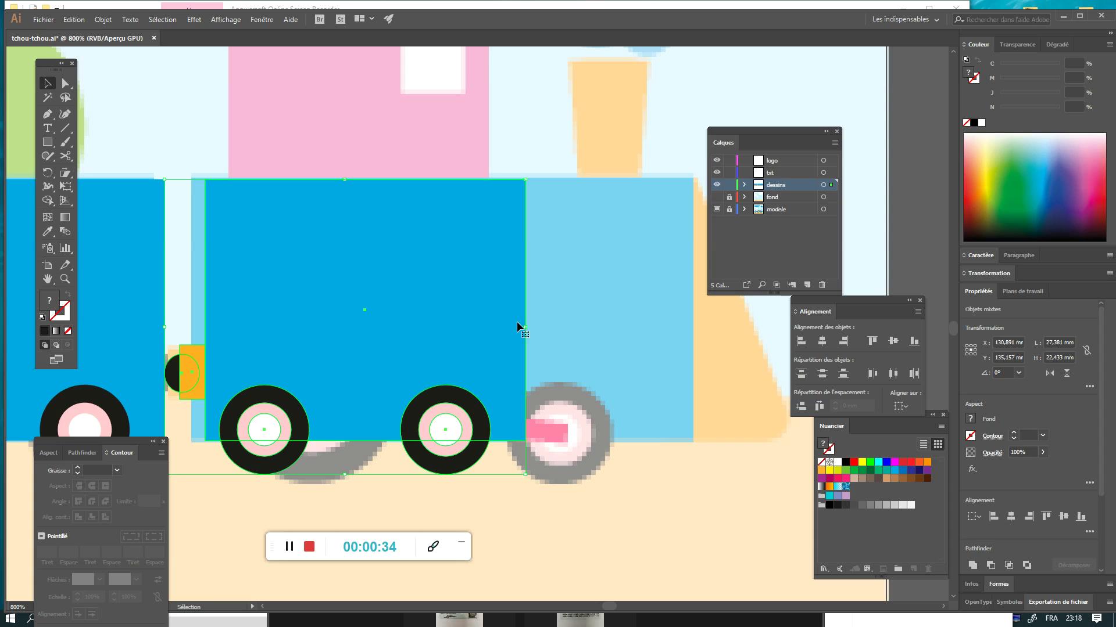
{"action": "left_click", "coordinate": [557, 514]}
{"action": "left_click", "coordinate": [296, 215]}
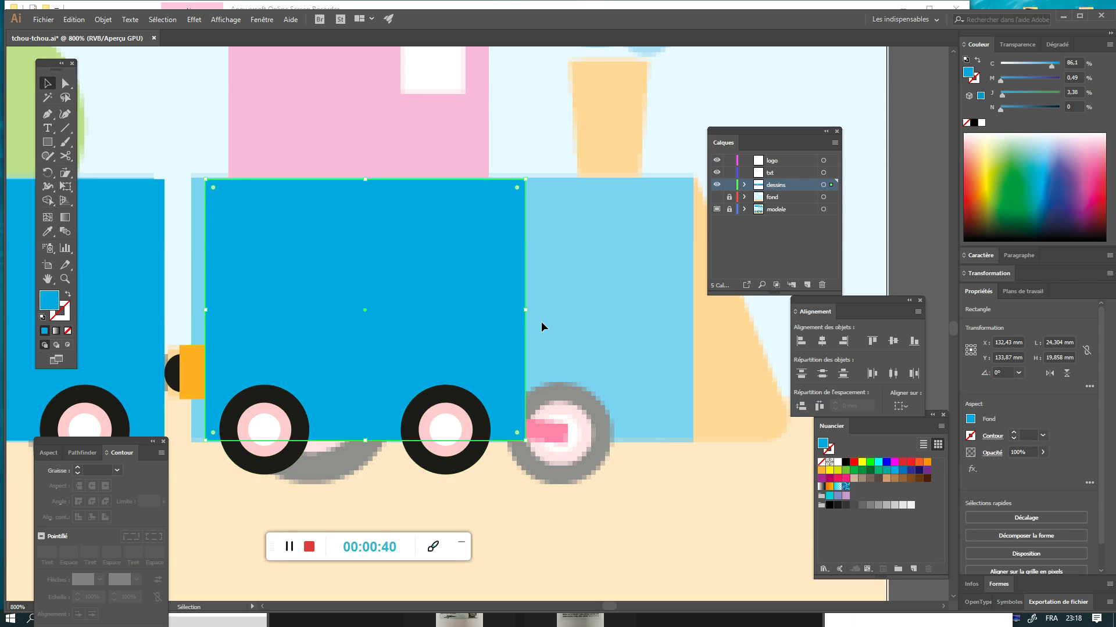
{"action": "left_click_drag", "start_coordinate": [526, 310], "coordinate": [691, 312]}
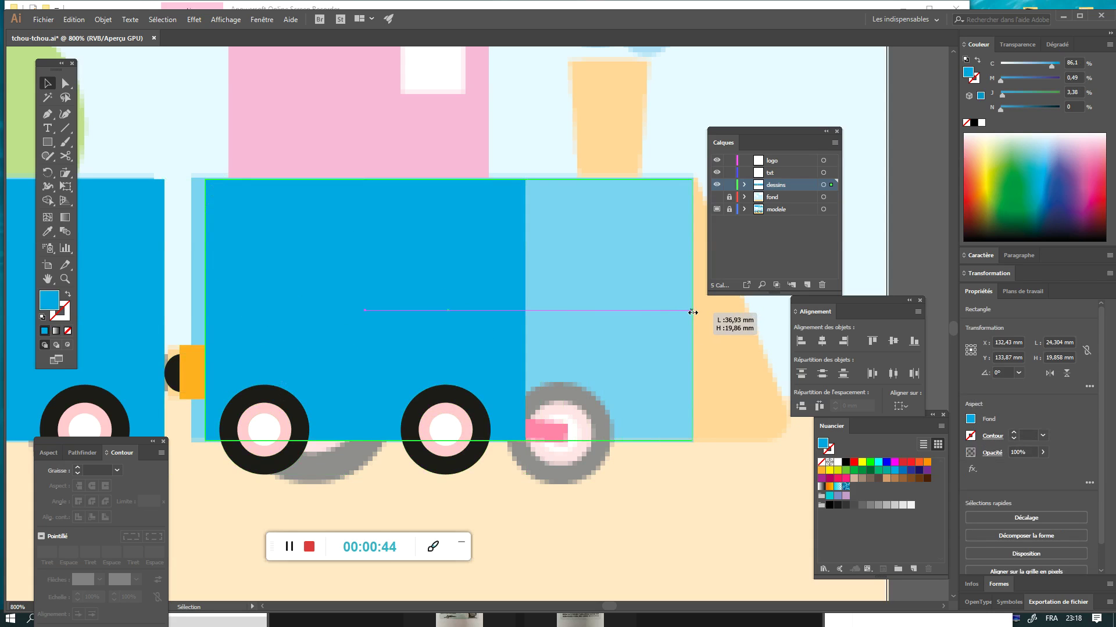
{"action": "left_click_drag", "start_coordinate": [692, 312], "coordinate": [691, 312]}
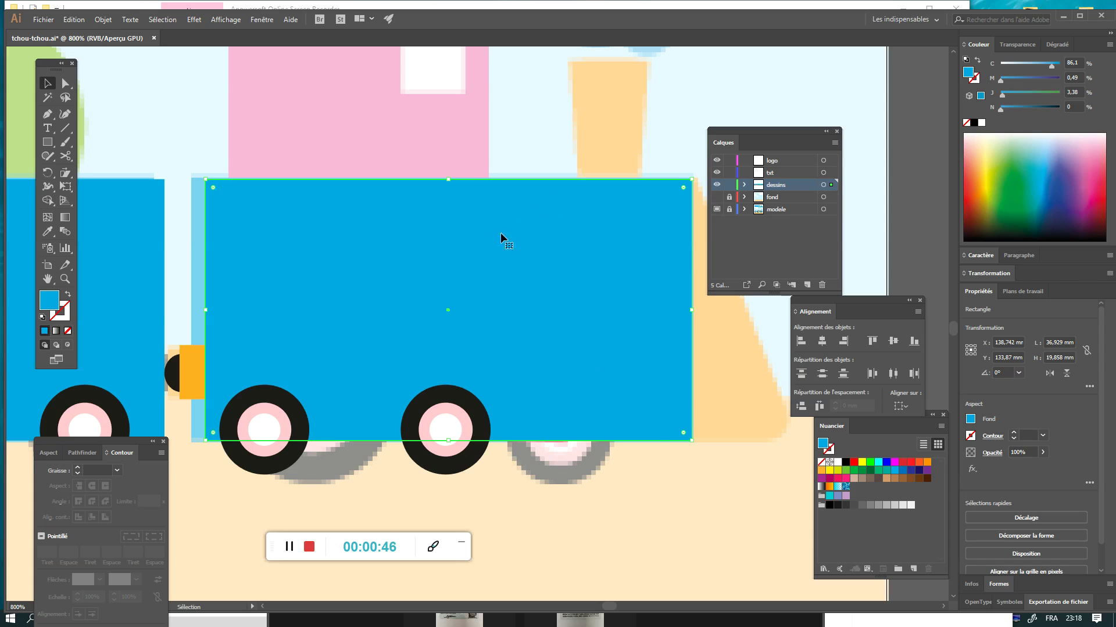
Make the rectangle an unfilled blue outline and drag the right wheel toward the model wheel.
{"action": "left_click", "coordinate": [69, 298]}
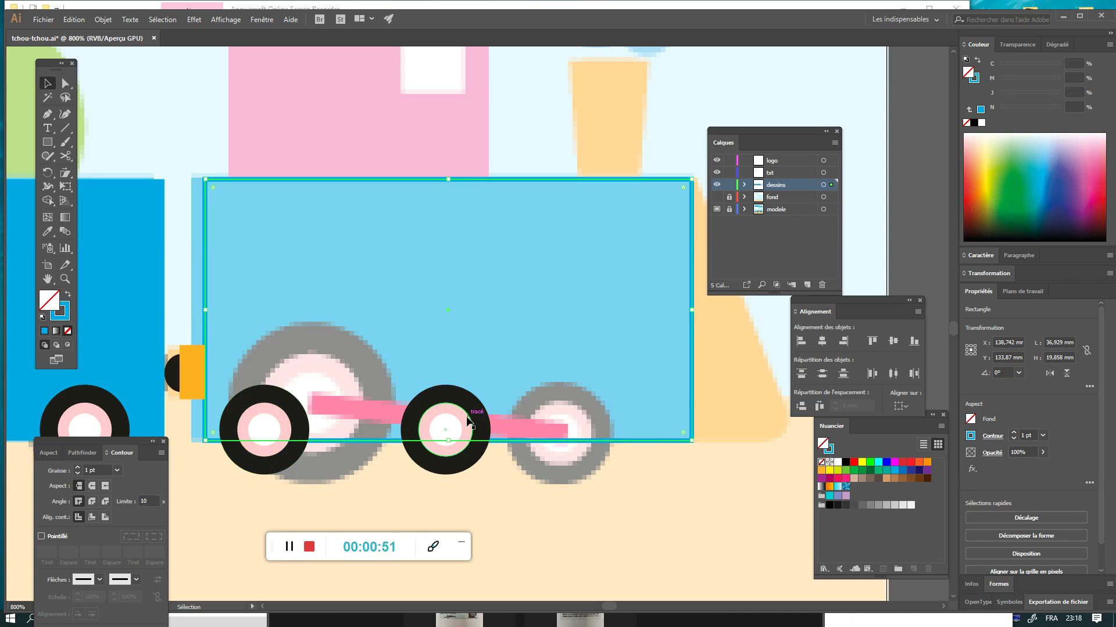
{"action": "left_click", "coordinate": [450, 423]}
{"action": "left_click_drag", "start_coordinate": [451, 423], "coordinate": [567, 433]}
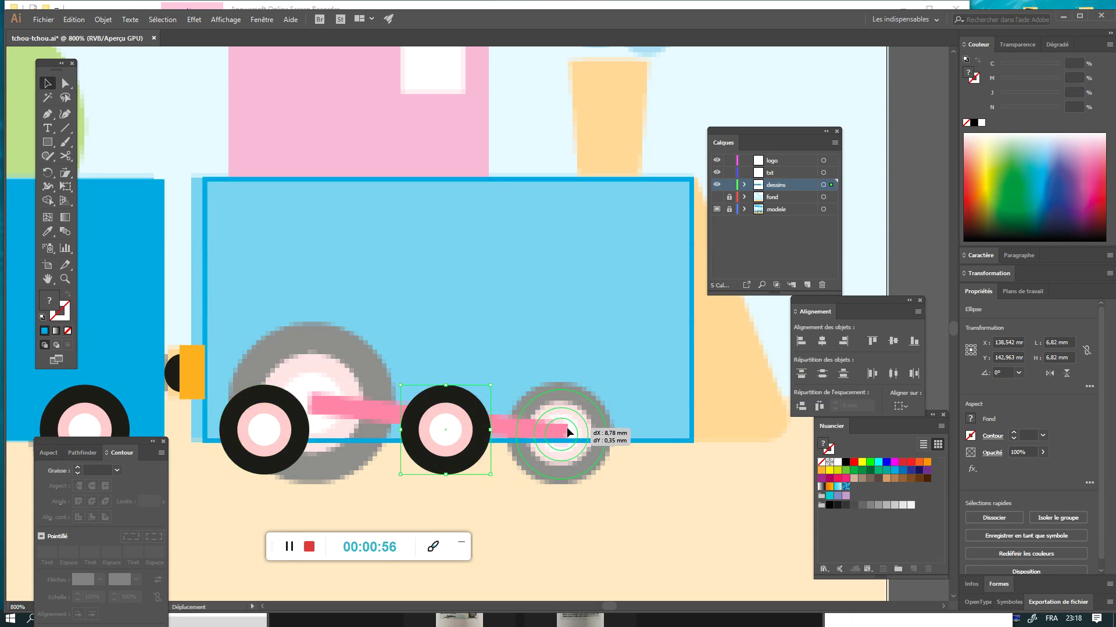
Place the right wheel on the small grey model wheel and resize it to match.
{"action": "left_click_drag", "start_coordinate": [567, 433], "coordinate": [567, 433]}
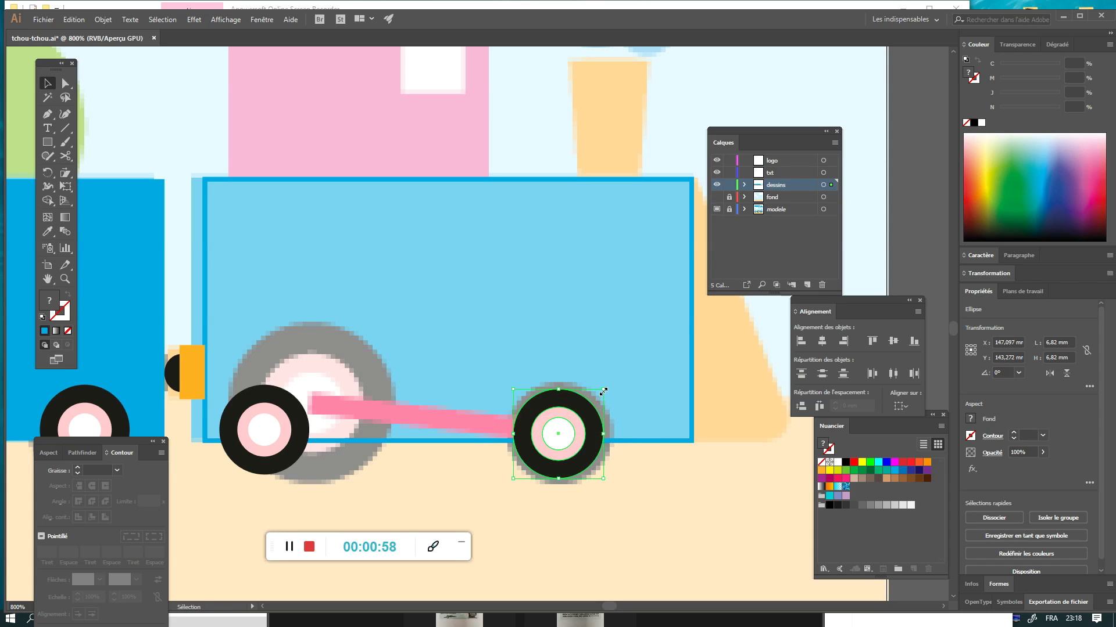
{"action": "left_click_drag", "start_coordinate": [603, 392], "coordinate": [614, 384]}
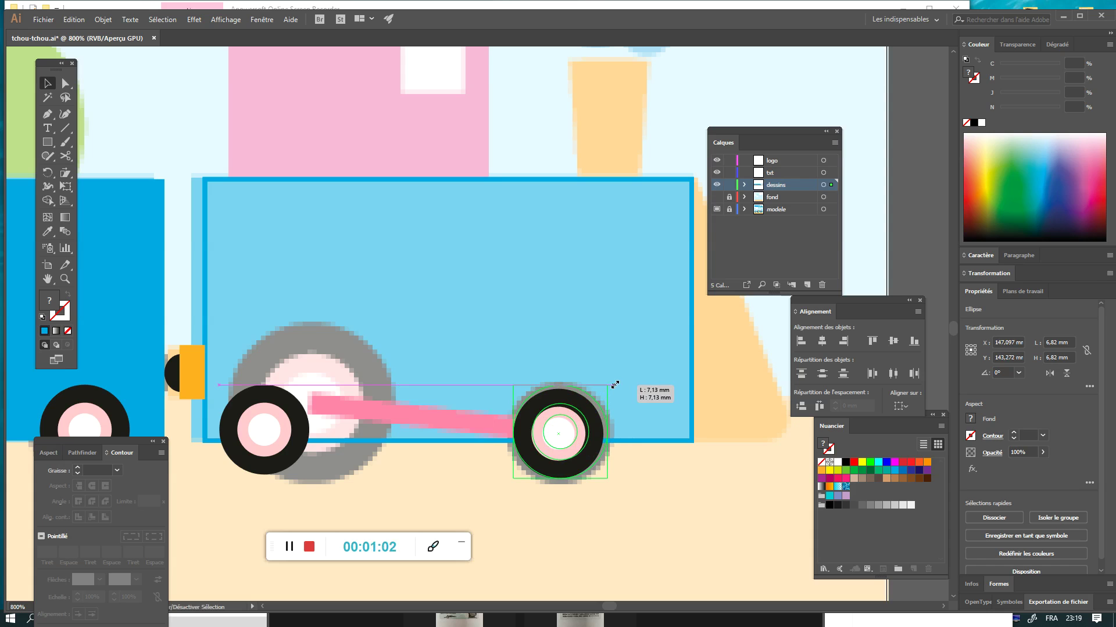
{"action": "mouse_move", "coordinate": [615, 385]}
{"action": "left_mouse_down"}
{"action": "mouse_move", "coordinate": [599, 385]}
{"action": "mouse_move", "coordinate": [608, 388]}
{"action": "left_mouse_up"}
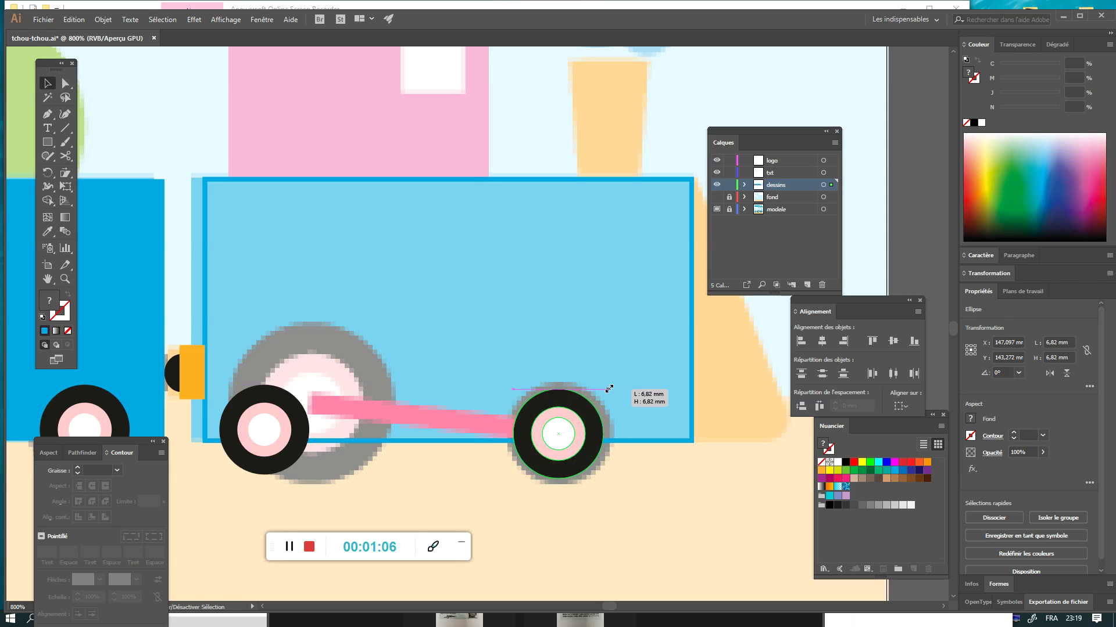
{"action": "left_click_drag", "start_coordinate": [609, 388], "coordinate": [609, 383]}
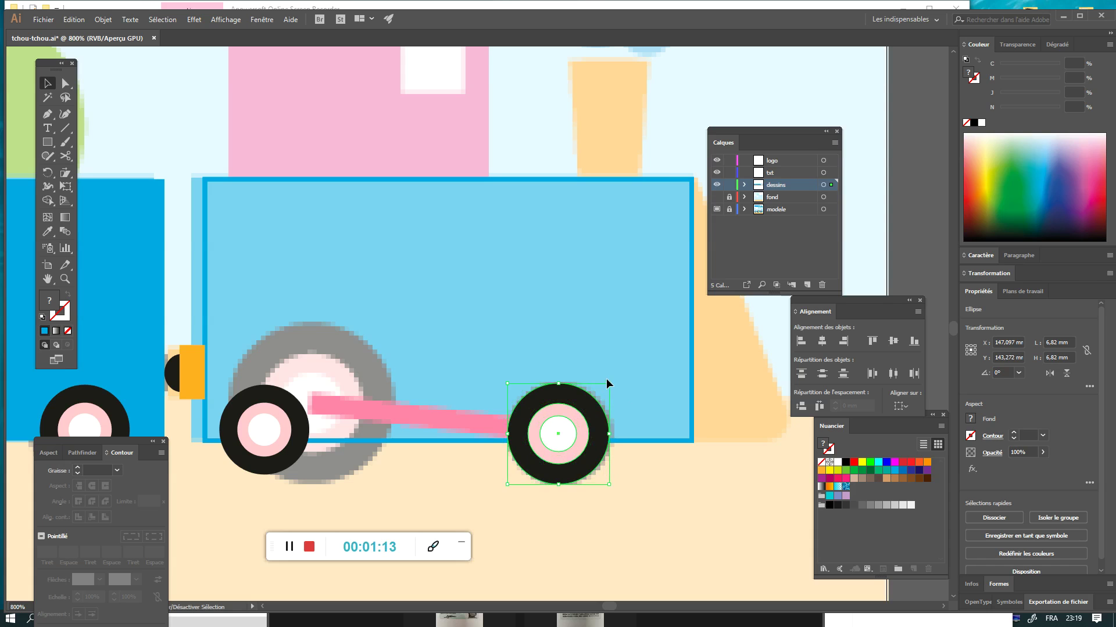
Move the left wheel onto the large grey wheel and enlarge it to that size.
{"action": "left_click", "coordinate": [267, 432]}
{"action": "left_click_drag", "start_coordinate": [264, 437], "coordinate": [313, 416]}
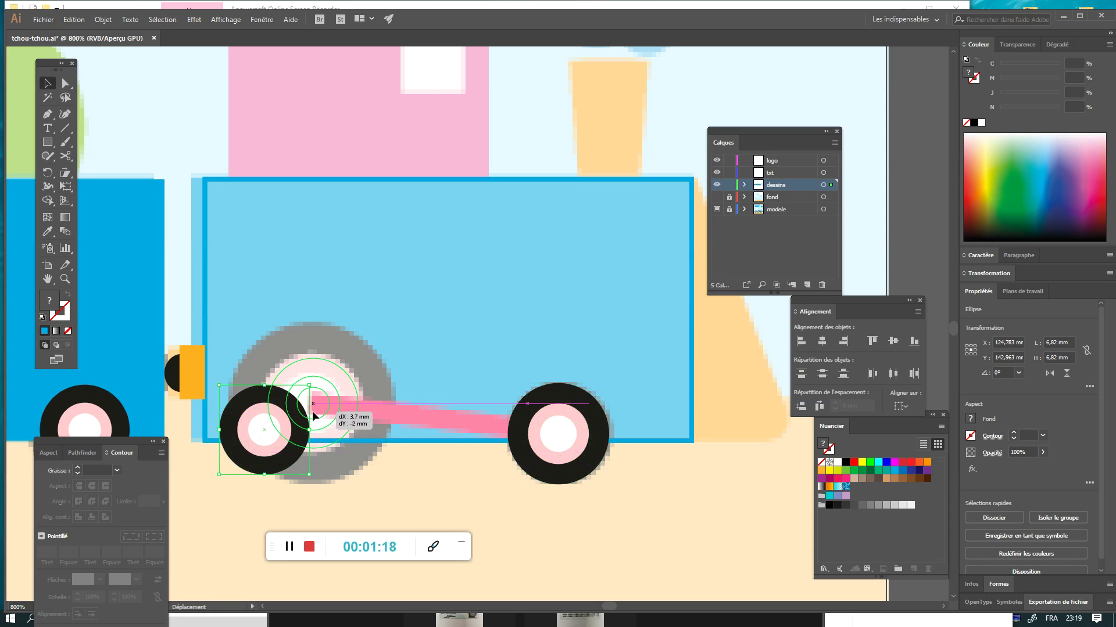
{"action": "left_click_drag", "start_coordinate": [312, 412], "coordinate": [312, 411]}
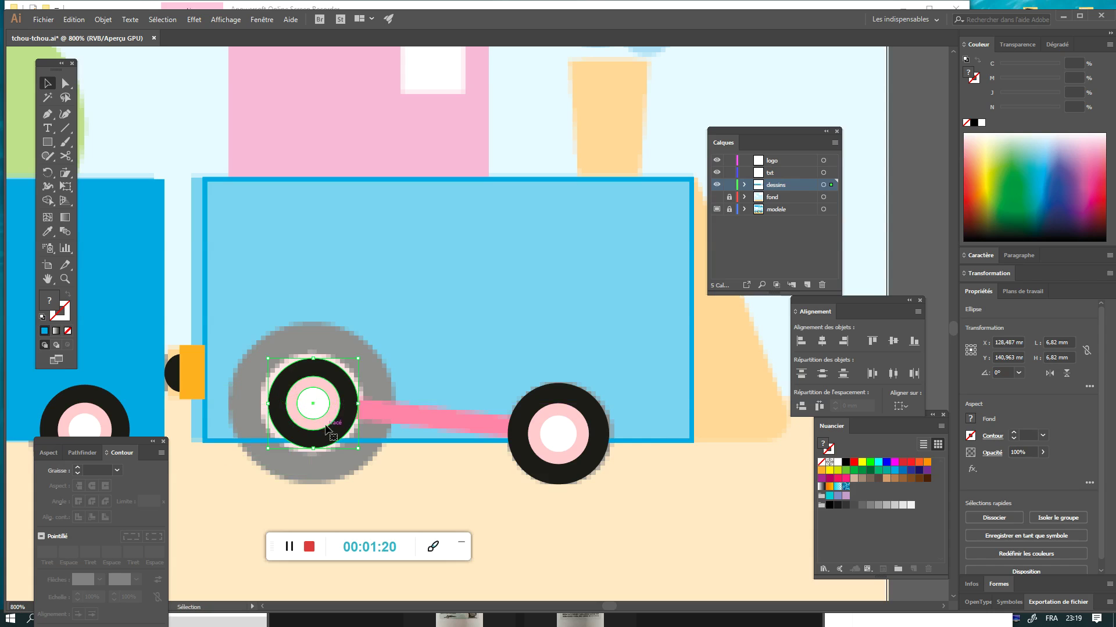
{"action": "left_click_drag", "start_coordinate": [360, 447], "coordinate": [383, 473]}
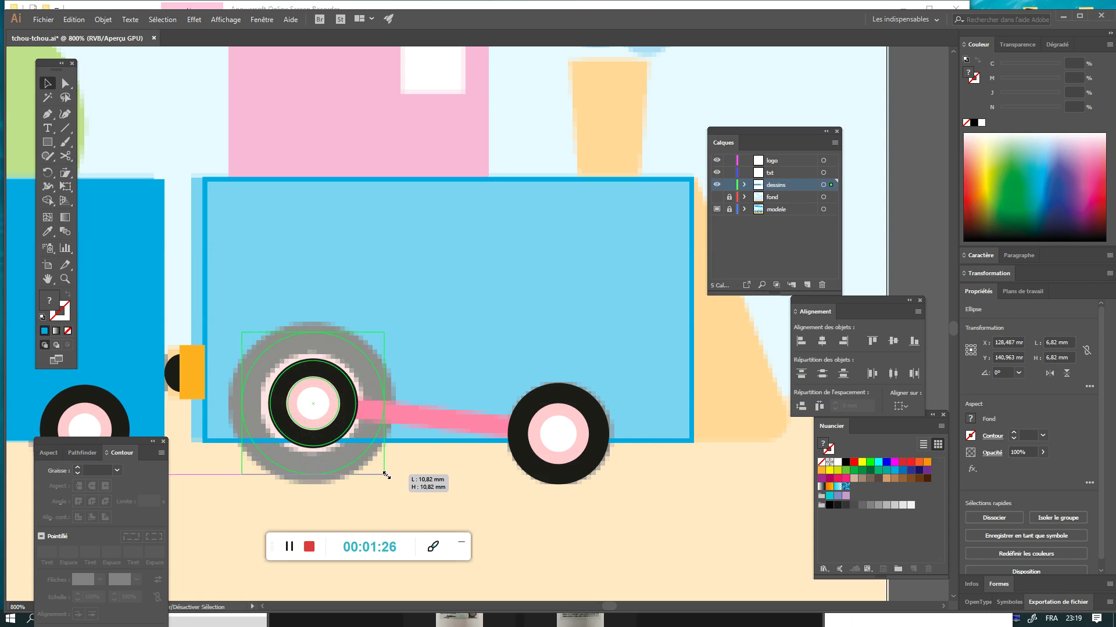
{"action": "left_click_drag", "start_coordinate": [384, 473], "coordinate": [398, 486]}
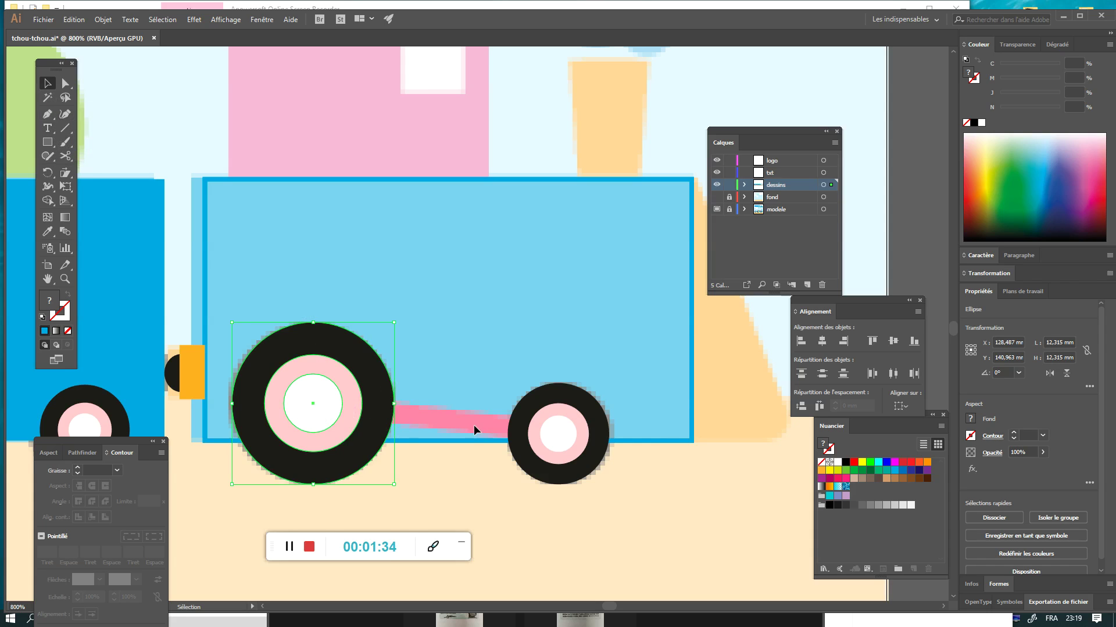
Move both wheels down below the train, out of the way.
{"action": "left_click", "coordinate": [54, 143]}
{"action": "key", "text": "v"}
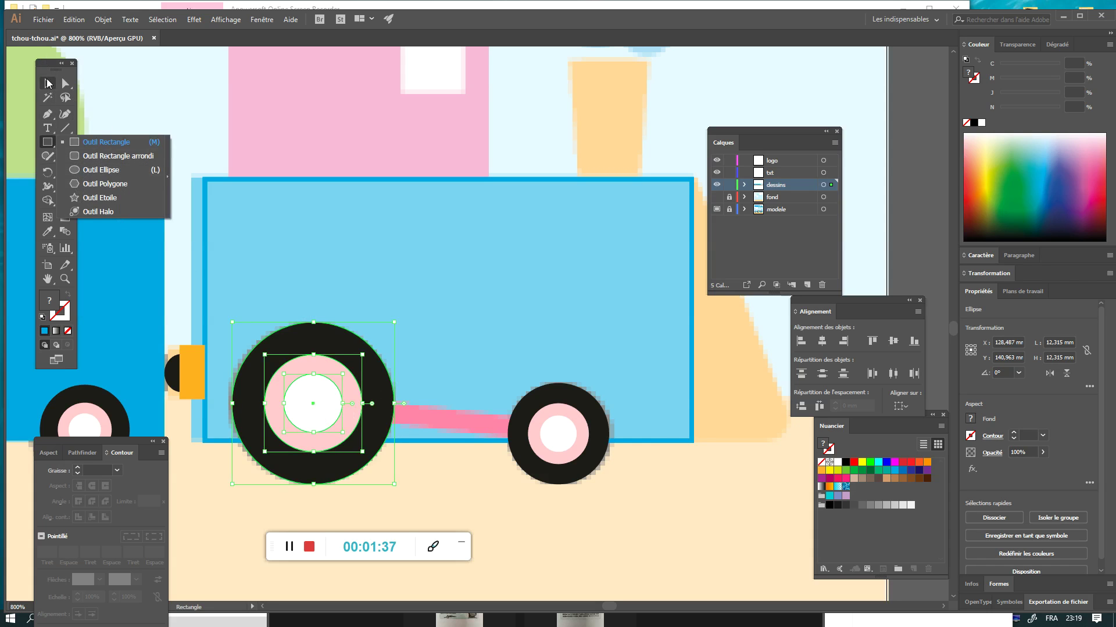
{"action": "mouse_move", "coordinate": [326, 383]}
{"action": "left_mouse_down"}
{"action": "mouse_move", "coordinate": [335, 461]}
{"action": "mouse_move", "coordinate": [290, 487]}
{"action": "left_mouse_up"}
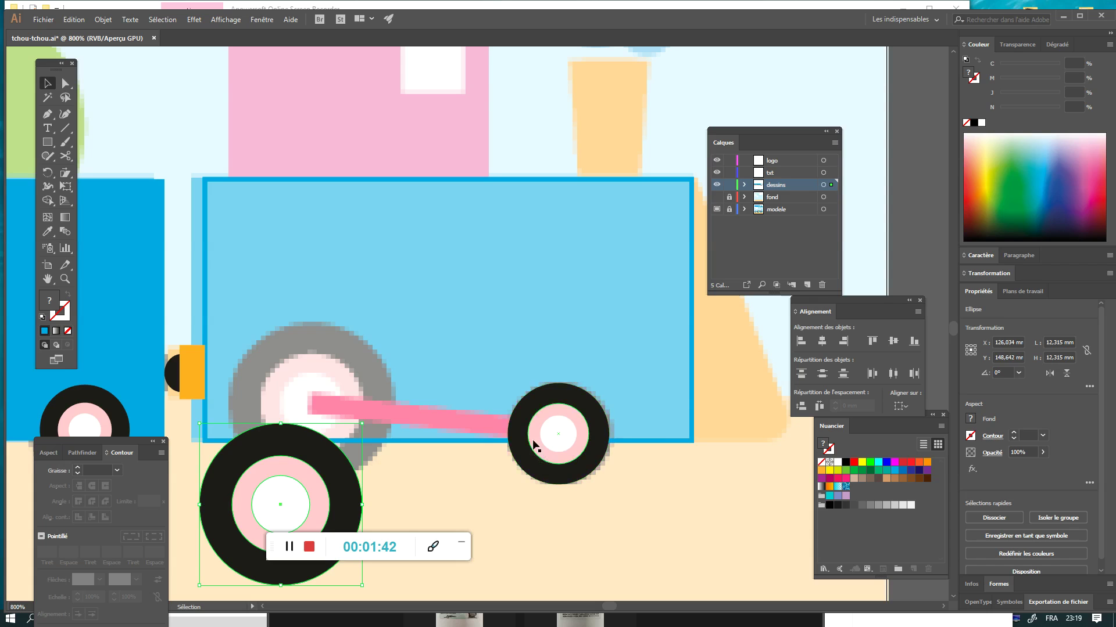
{"action": "mouse_move", "coordinate": [554, 428]}
{"action": "left_mouse_down"}
{"action": "mouse_move", "coordinate": [564, 444]}
{"action": "mouse_move", "coordinate": [557, 540]}
{"action": "left_mouse_up"}
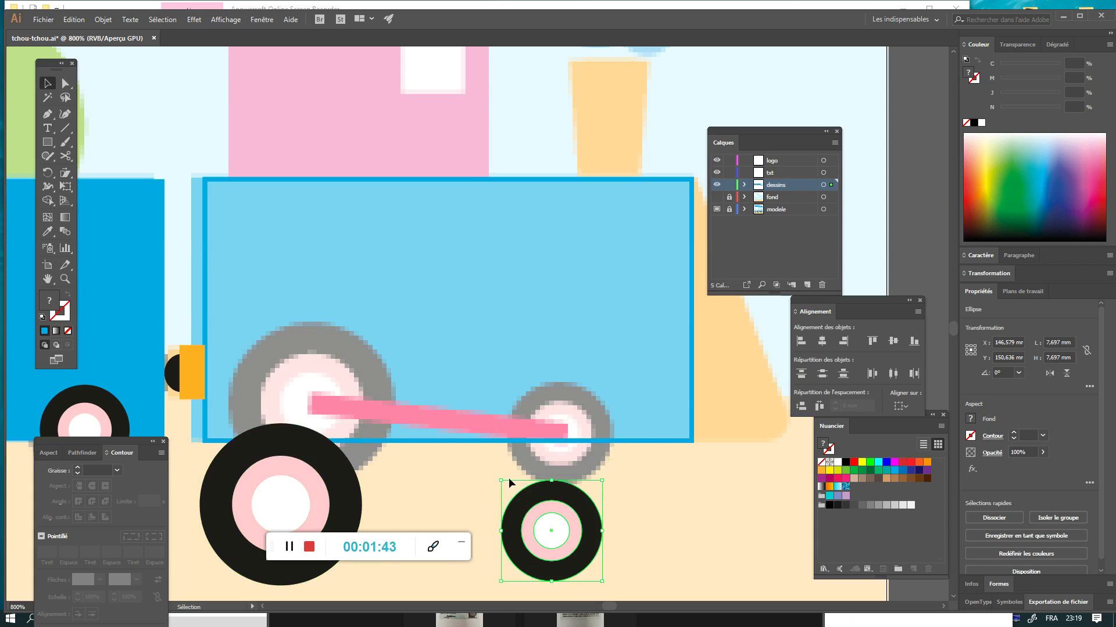
Draw a thin bar along the model's connecting rod and fill it with sampled pink.
{"action": "left_click", "coordinate": [47, 143]}
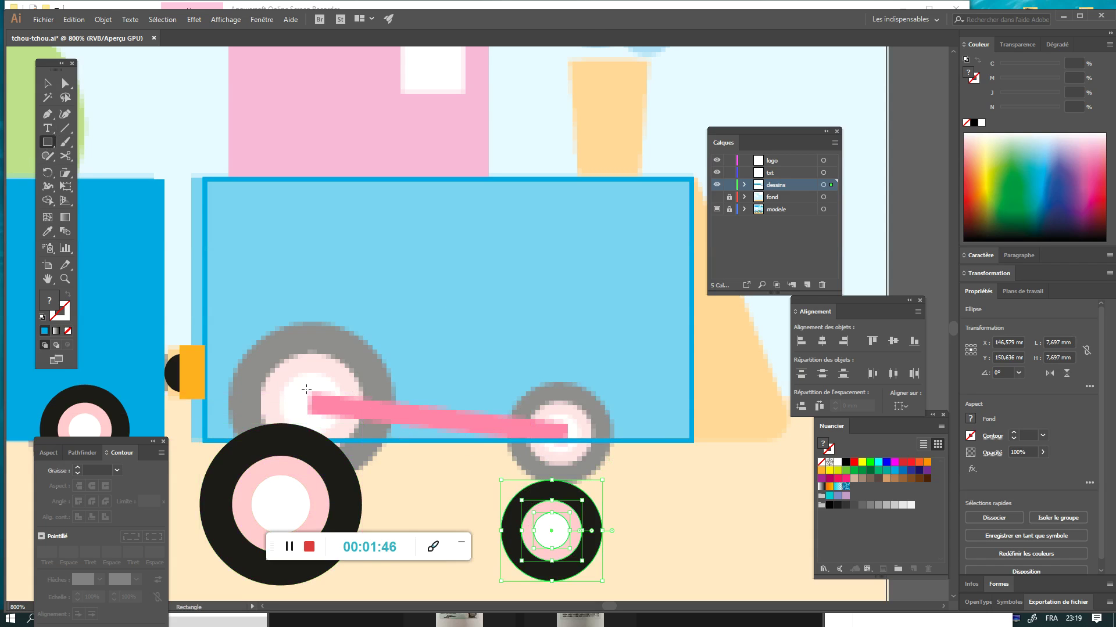
{"action": "left_click_drag", "start_coordinate": [307, 388], "coordinate": [569, 412]}
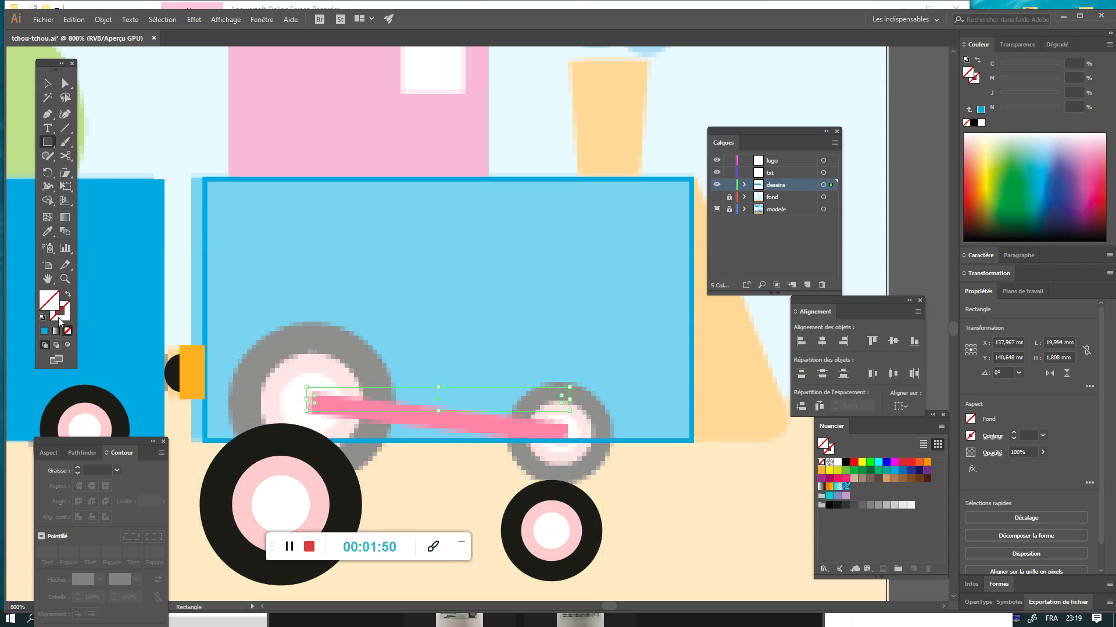
{"action": "left_click", "coordinate": [53, 235]}
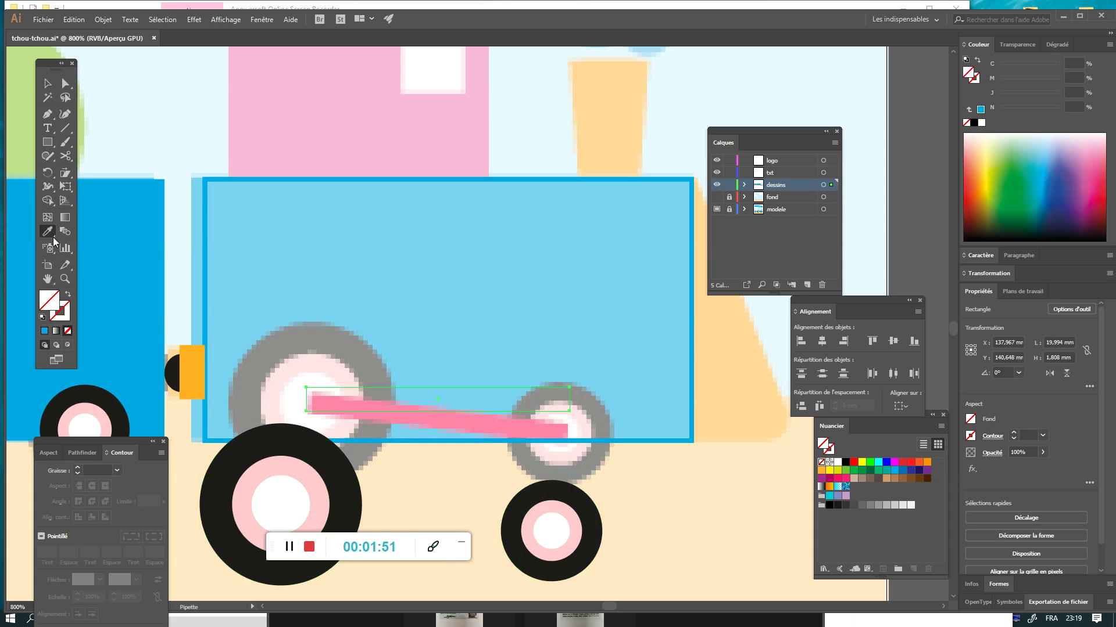
{"action": "left_click", "coordinate": [518, 430]}
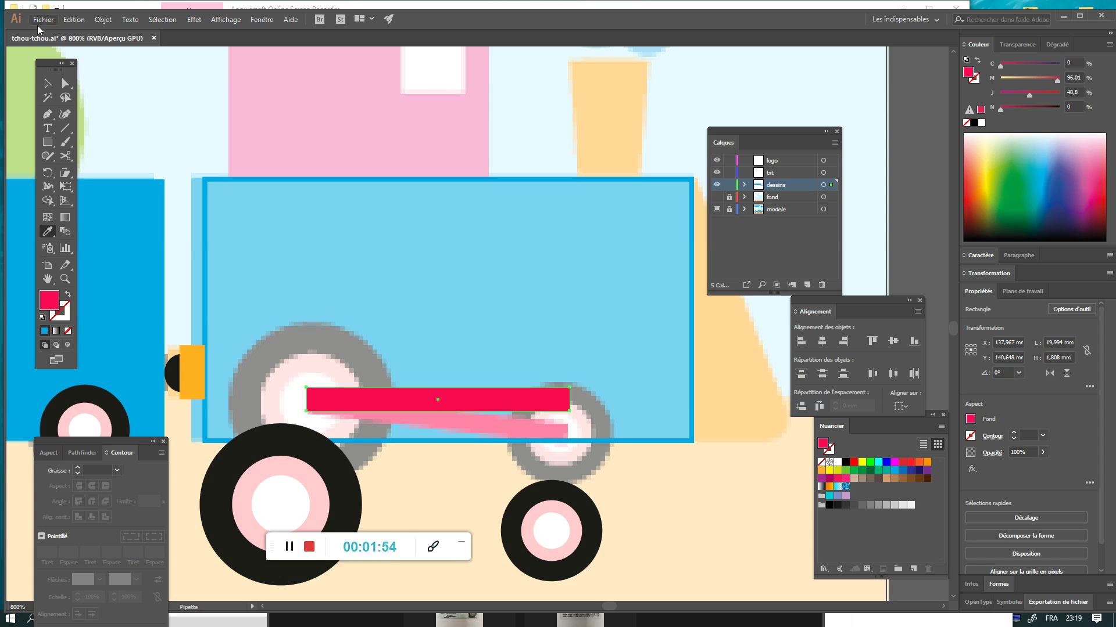
{"action": "left_click", "coordinate": [47, 83]}
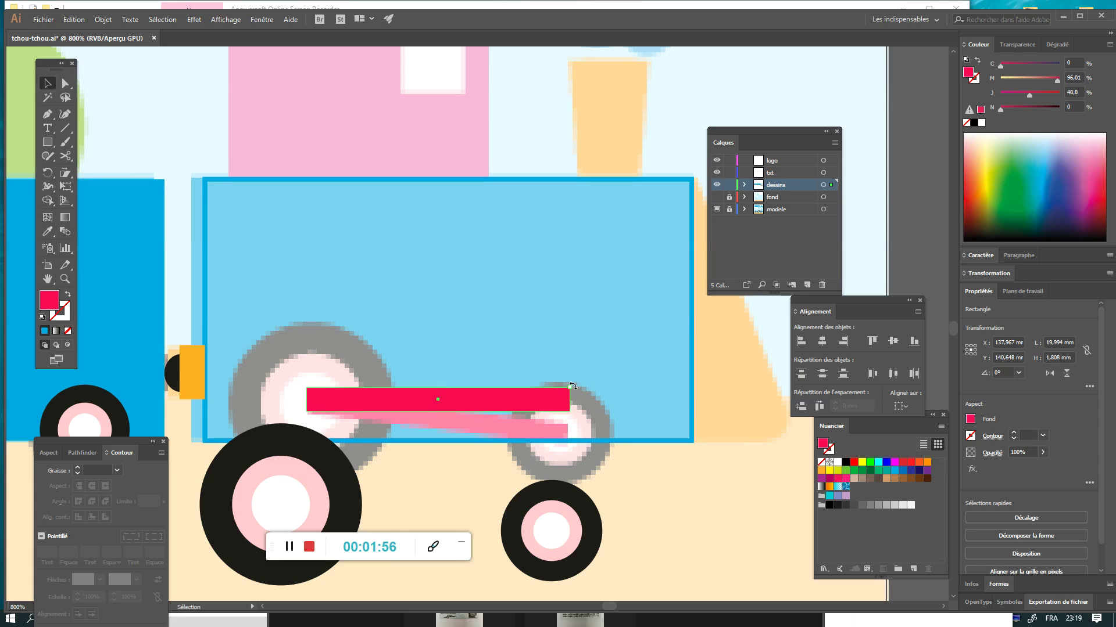
Tilt the pink rod slightly clockwise and move it down across the grey wheels.
{"action": "left_click_drag", "start_coordinate": [571, 386], "coordinate": [578, 398]}
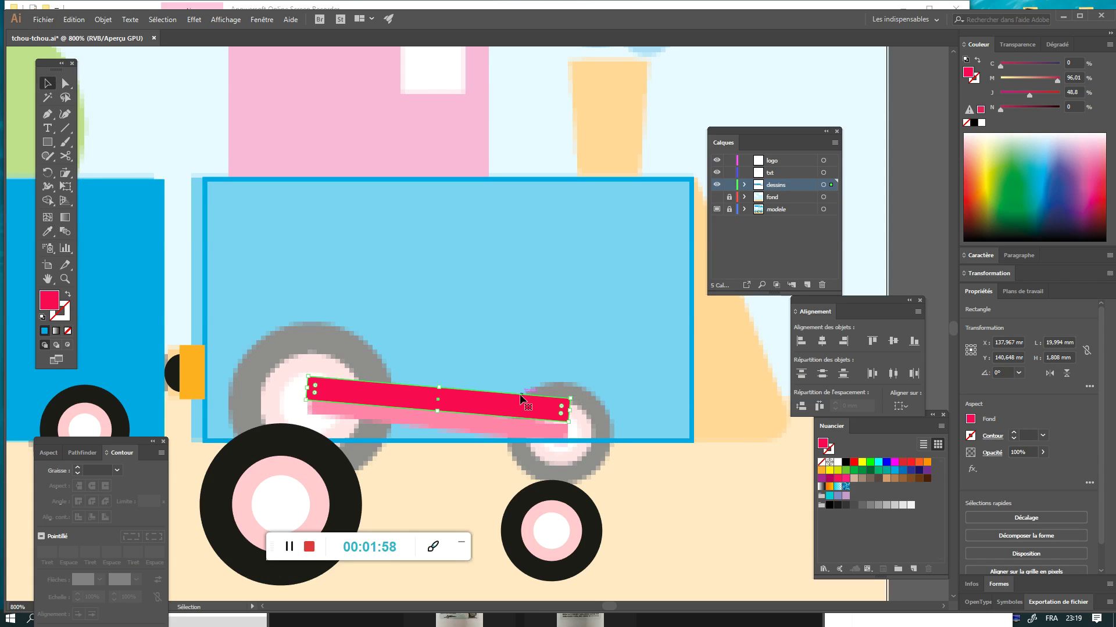
{"action": "mouse_move", "coordinate": [483, 408]}
{"action": "left_mouse_down"}
{"action": "mouse_move", "coordinate": [490, 420]}
{"action": "mouse_move", "coordinate": [441, 415]}
{"action": "left_mouse_up"}
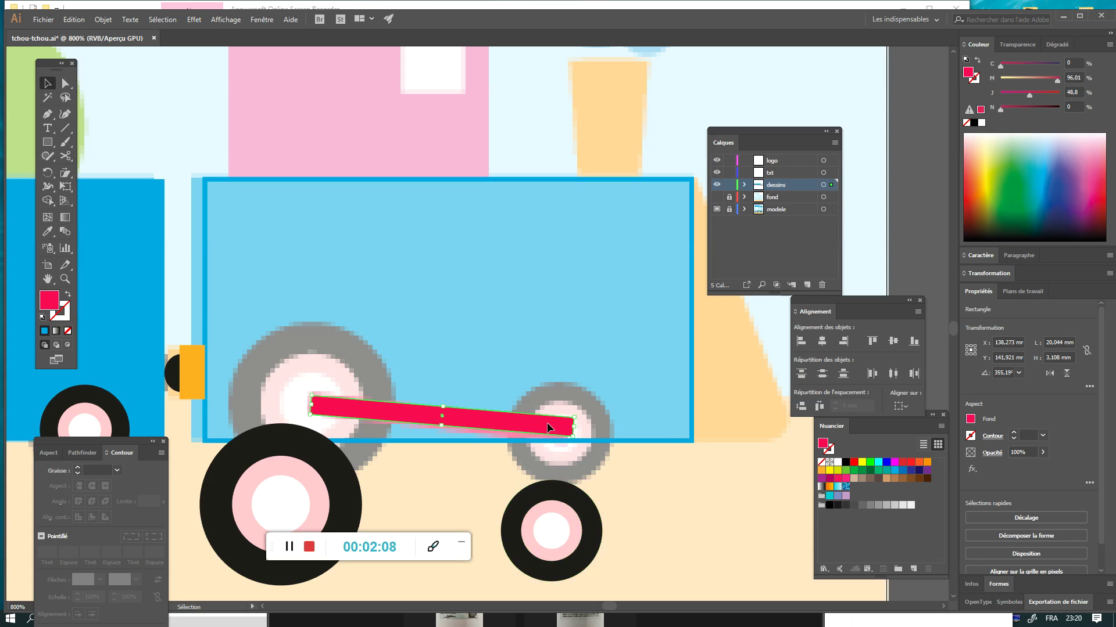
{"action": "left_click_drag", "start_coordinate": [546, 423], "coordinate": [542, 424]}
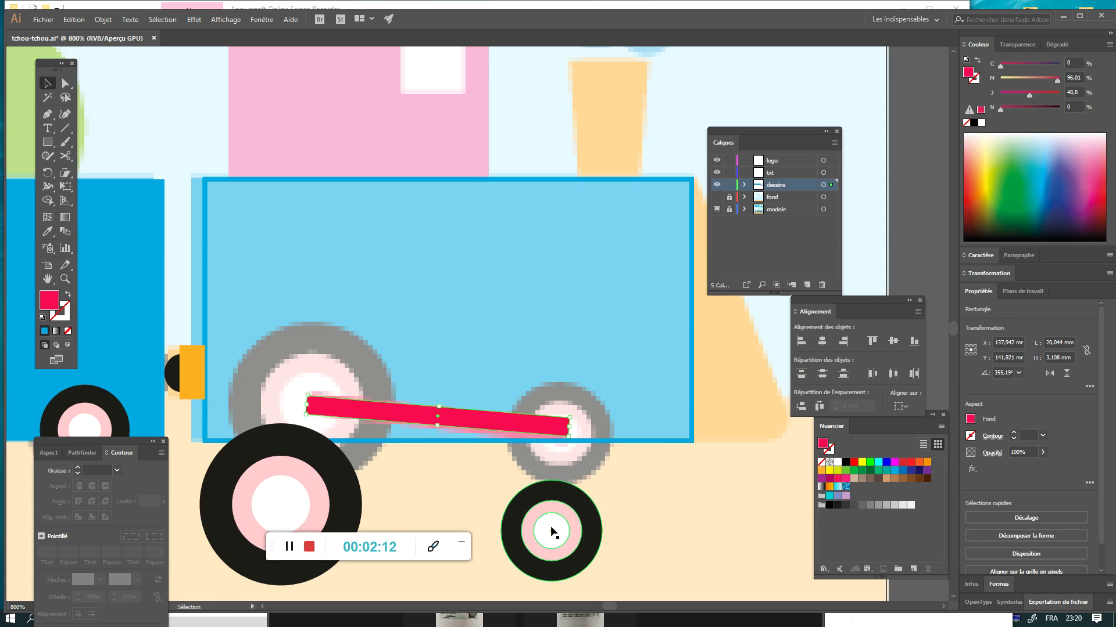
Move both black wheels back onto the grey wheels, then rotate and lower the pink rod hub to hub.
{"action": "left_click_drag", "start_coordinate": [551, 530], "coordinate": [560, 434]}
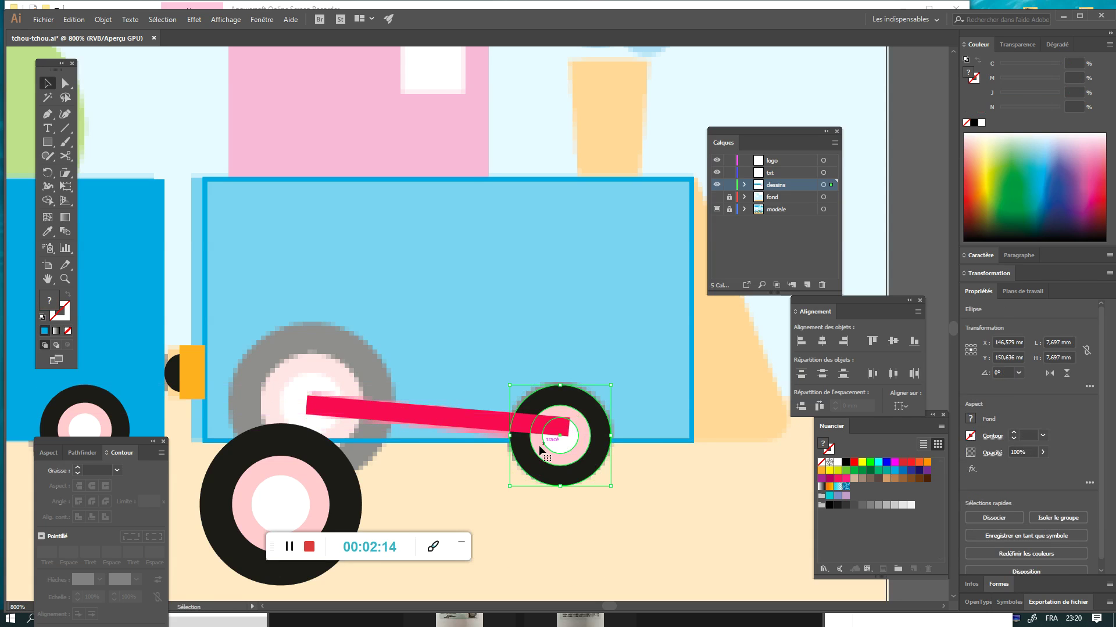
{"action": "left_click_drag", "start_coordinate": [282, 506], "coordinate": [312, 412]}
{"action": "left_click", "coordinate": [567, 426]}
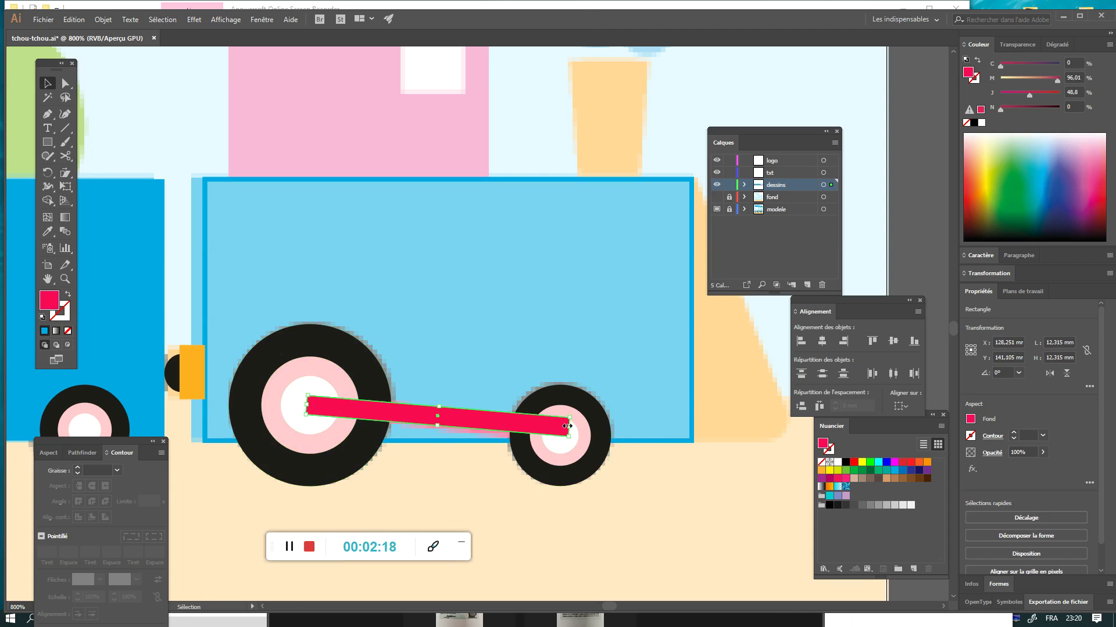
{"action": "left_click_drag", "start_coordinate": [575, 412], "coordinate": [570, 422]}
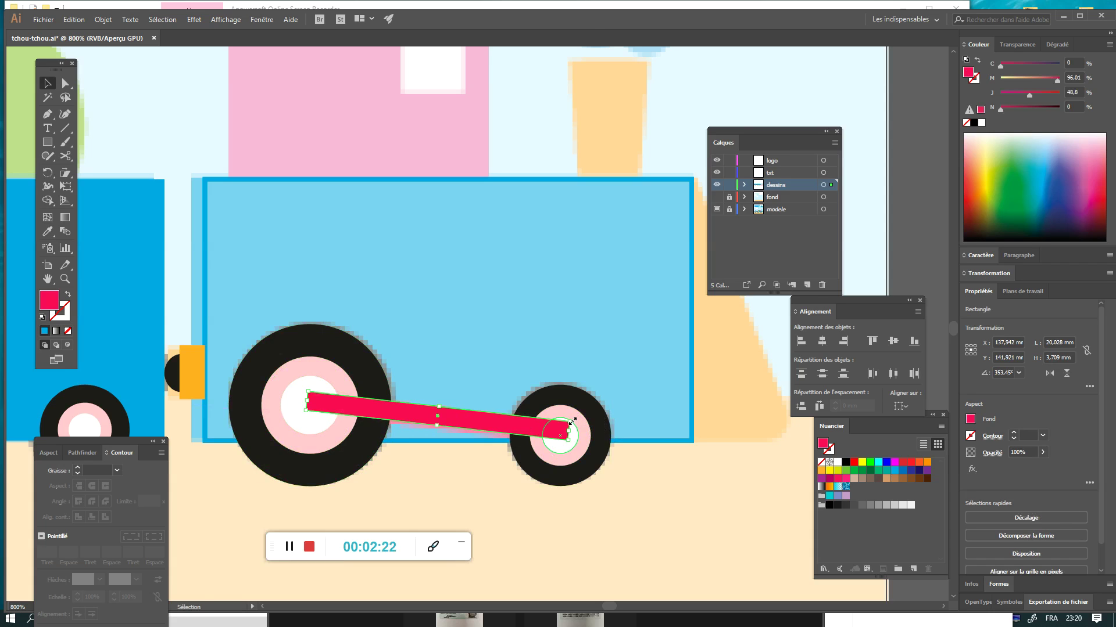
{"action": "left_click_drag", "start_coordinate": [570, 423], "coordinate": [574, 430]}
{"action": "left_click_drag", "start_coordinate": [318, 399], "coordinate": [311, 407]}
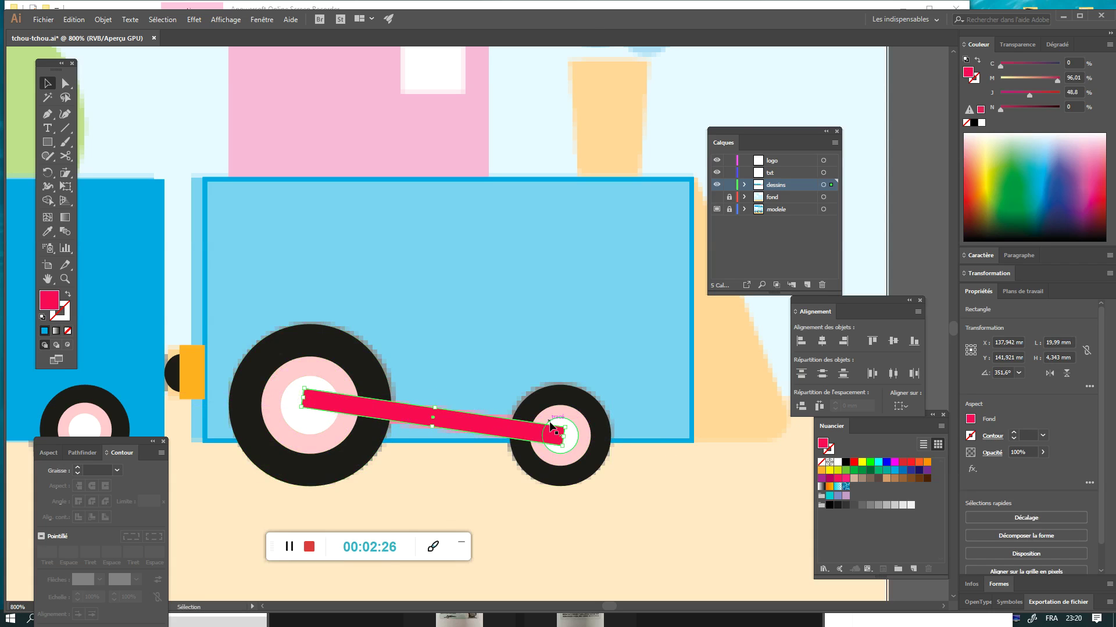
{"action": "left_click", "coordinate": [585, 485]}
{"action": "mouse_move", "coordinate": [486, 329]}
{"action": "left_mouse_down"}
{"action": "mouse_move", "coordinate": [344, 373]}
{"action": "mouse_move", "coordinate": [436, 448]}
{"action": "mouse_move", "coordinate": [349, 411]}
{"action": "mouse_move", "coordinate": [355, 450]}
{"action": "left_mouse_up"}
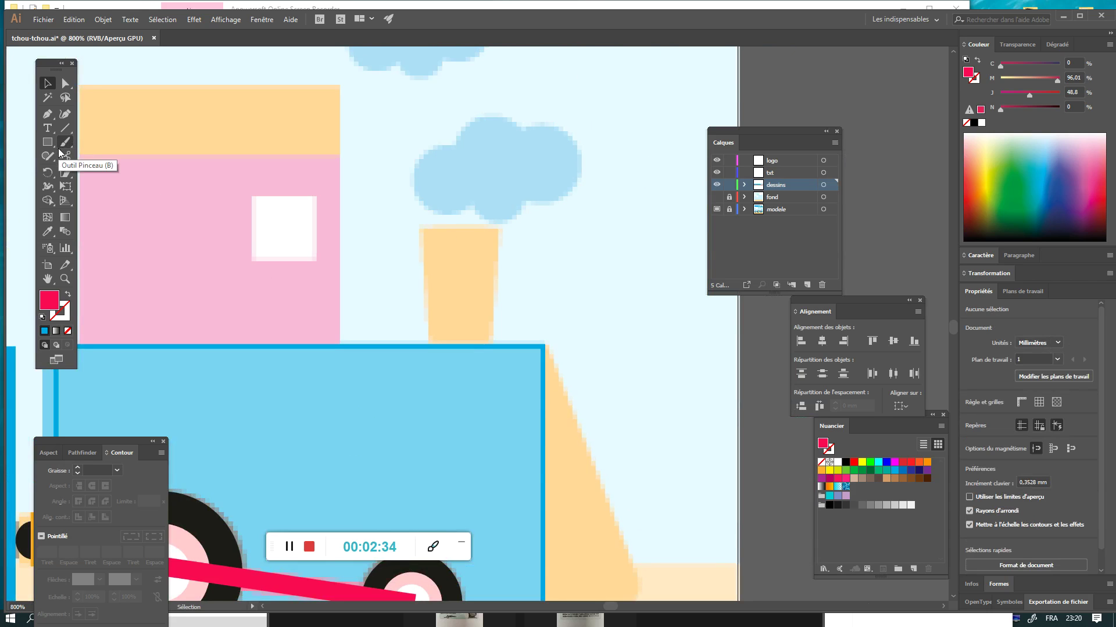
Trace the pink cabin with an unfilled, outlined rectangle.
{"action": "mouse_move", "coordinate": [199, 200]}
{"action": "left_mouse_down"}
{"action": "mouse_move", "coordinate": [366, 257]}
{"action": "mouse_move", "coordinate": [234, 207]}
{"action": "left_mouse_up"}
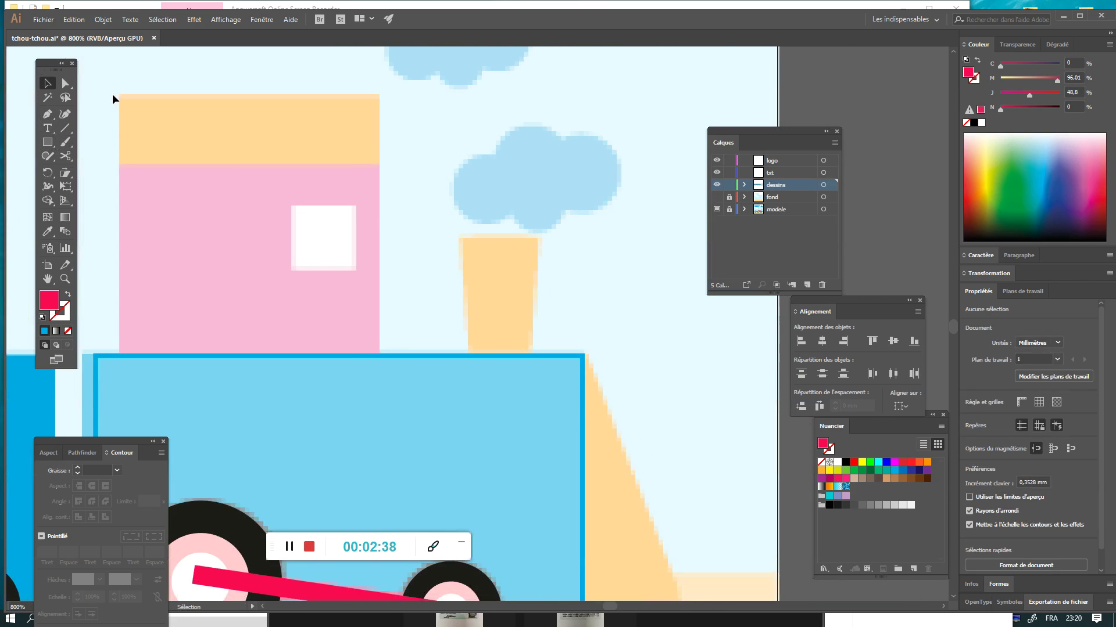
{"action": "left_click", "coordinate": [48, 142]}
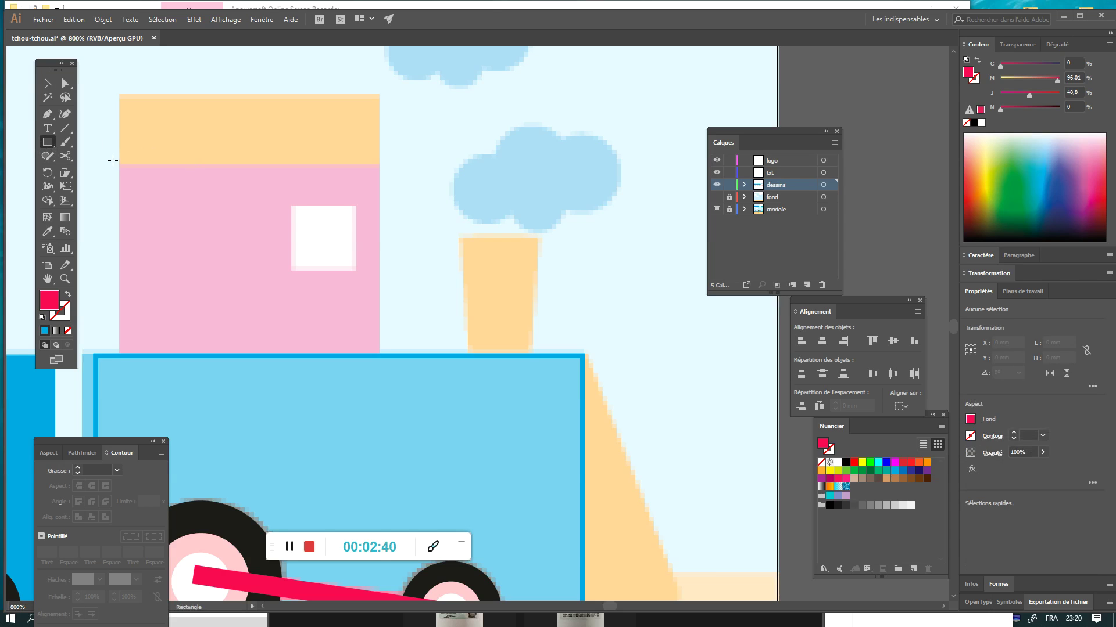
{"action": "mouse_move", "coordinate": [119, 162]}
{"action": "left_mouse_down"}
{"action": "mouse_move", "coordinate": [376, 366]}
{"action": "mouse_move", "coordinate": [379, 353]}
{"action": "left_mouse_up"}
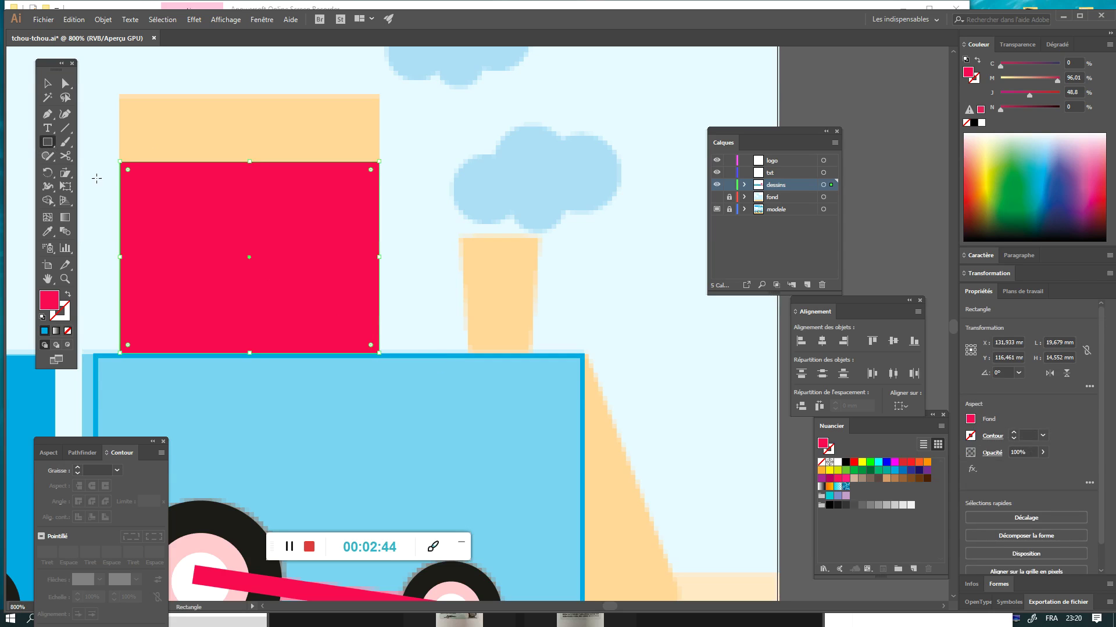
{"action": "left_click", "coordinate": [66, 294]}
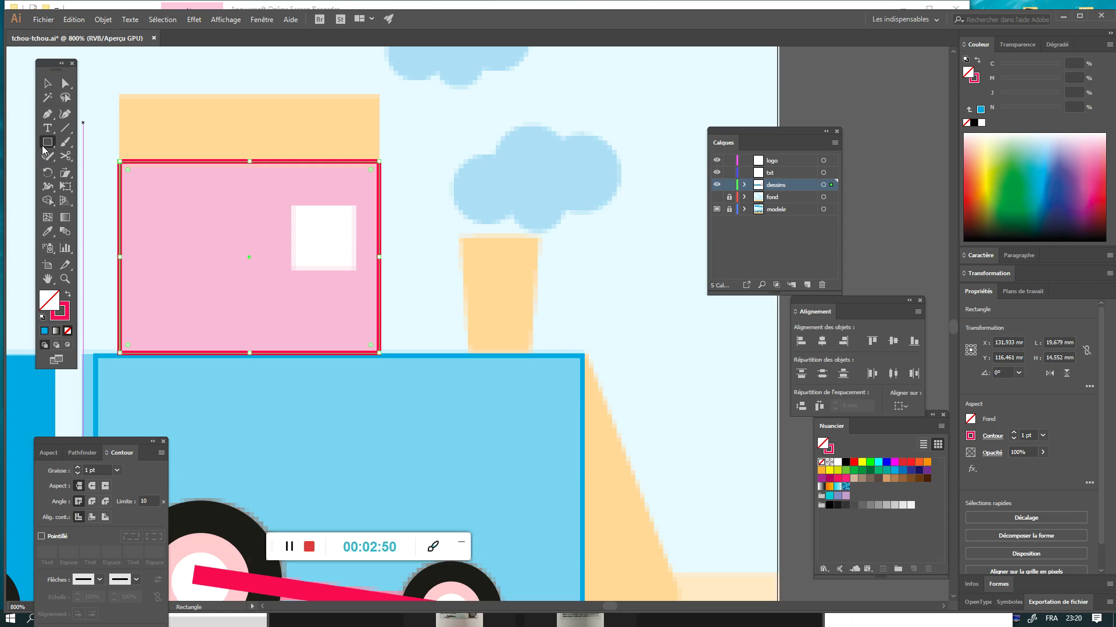
Draw outline rectangles over the orange roof and the white window.
{"action": "left_click_drag", "start_coordinate": [119, 94], "coordinate": [380, 160]}
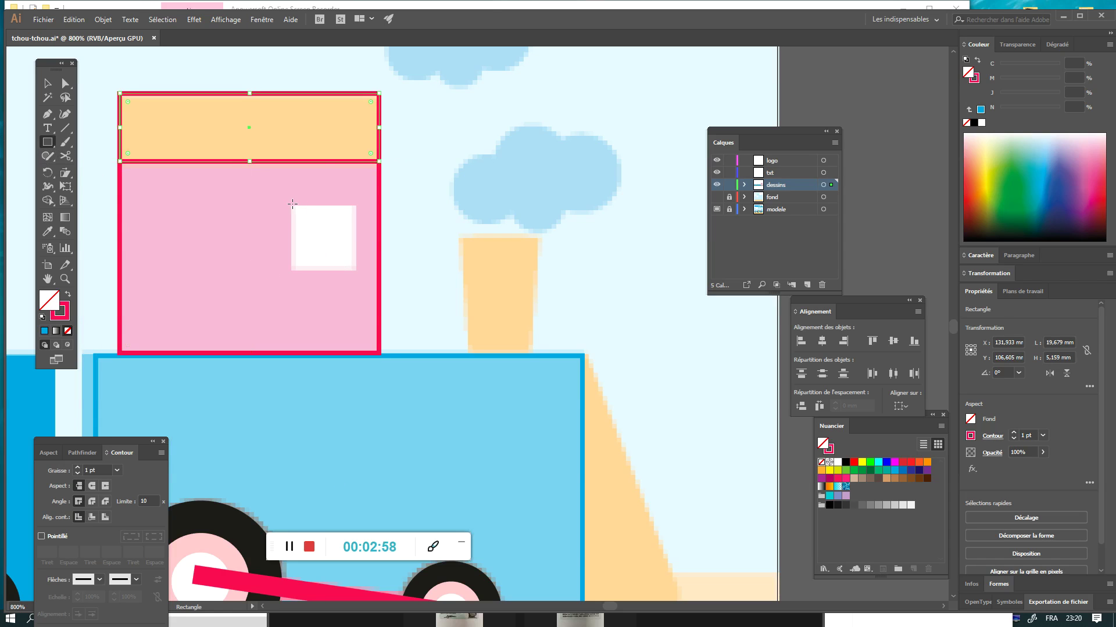
{"action": "left_click_drag", "start_coordinate": [292, 203], "coordinate": [356, 271]}
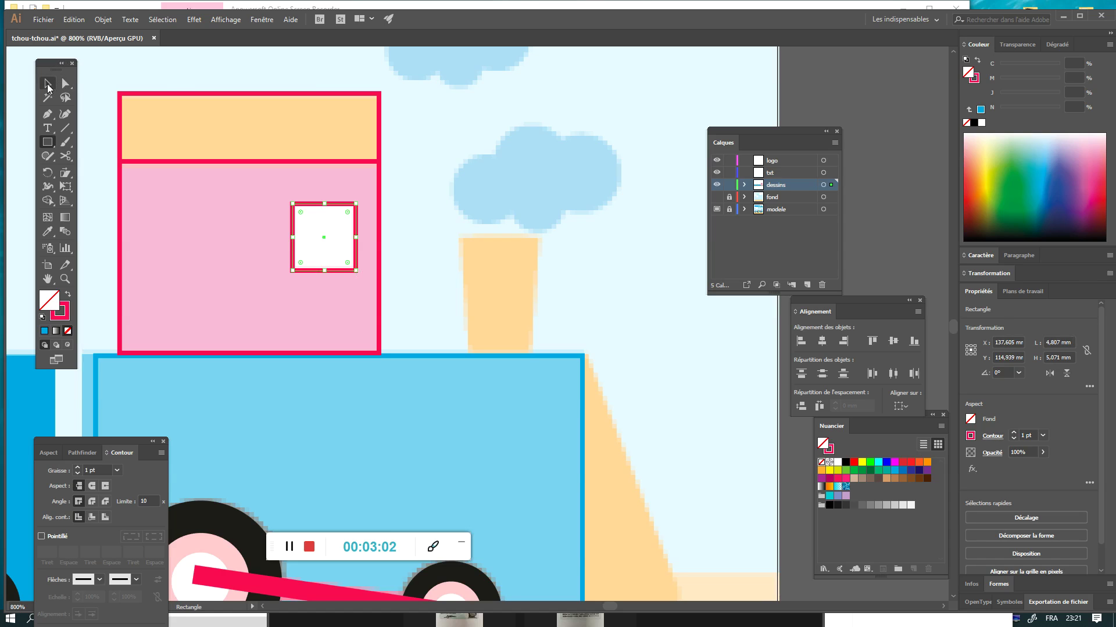
{"action": "left_click", "coordinate": [48, 83]}
{"action": "left_click_drag", "start_coordinate": [403, 85], "coordinate": [429, 167]}
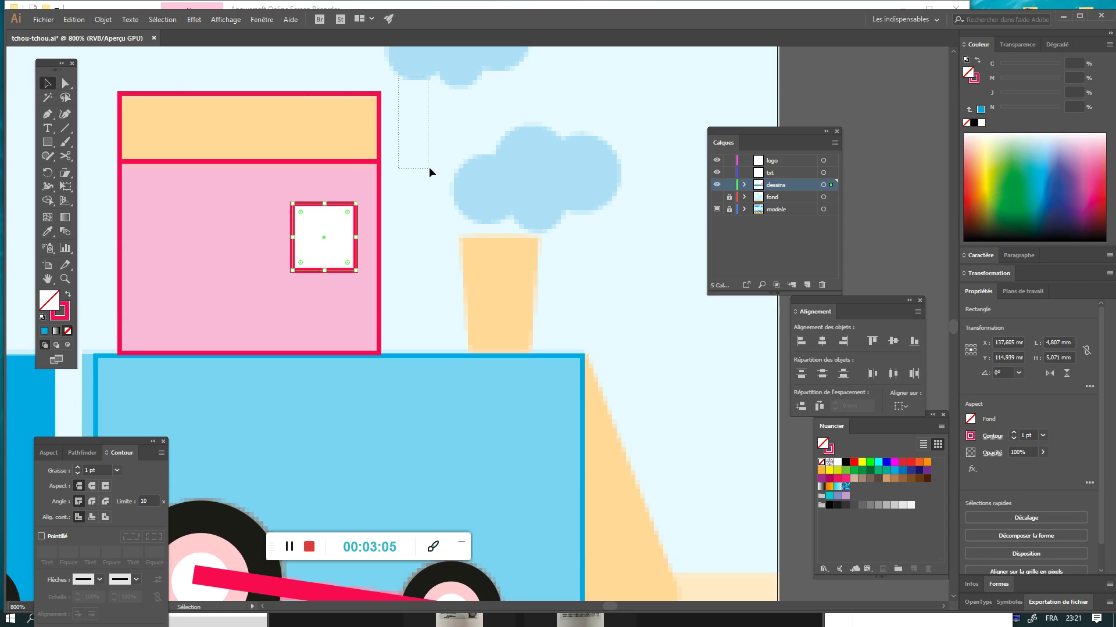
{"action": "left_click", "coordinate": [372, 121]}
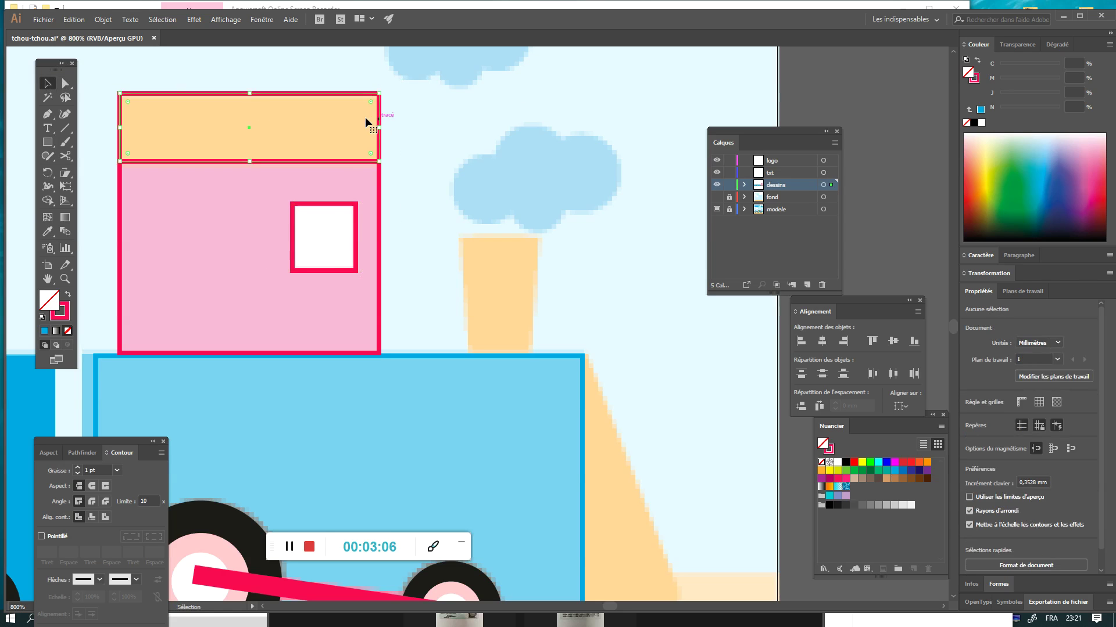
Fill the roof rectangle with the model's orange using the Eyedropper.
{"action": "left_click", "coordinate": [48, 232]}
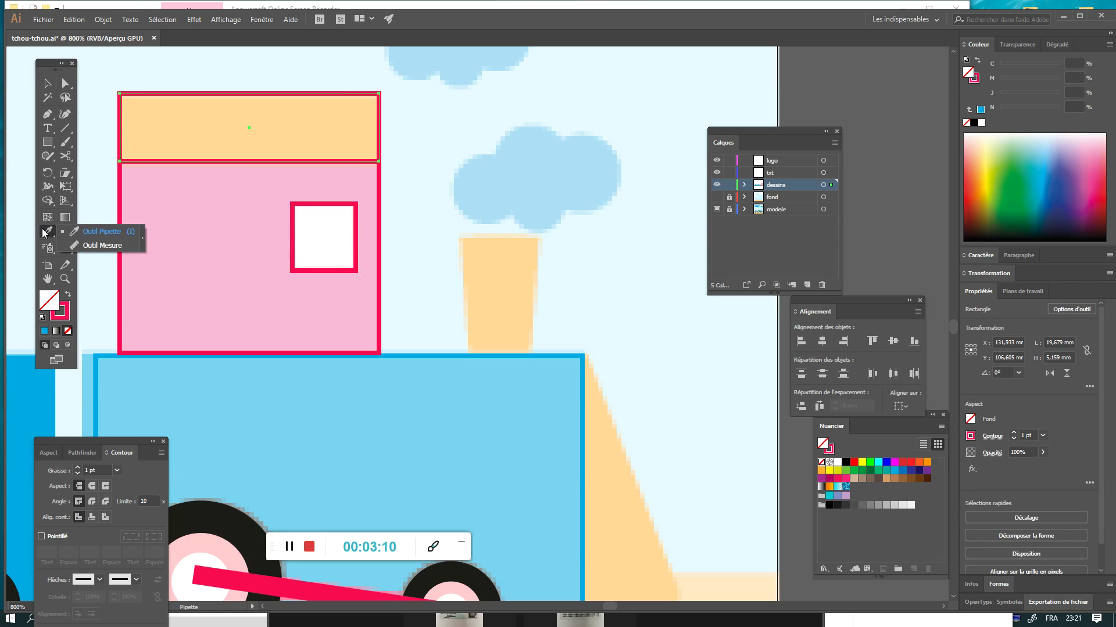
{"action": "left_click", "coordinate": [151, 122]}
{"action": "left_click", "coordinate": [48, 83]}
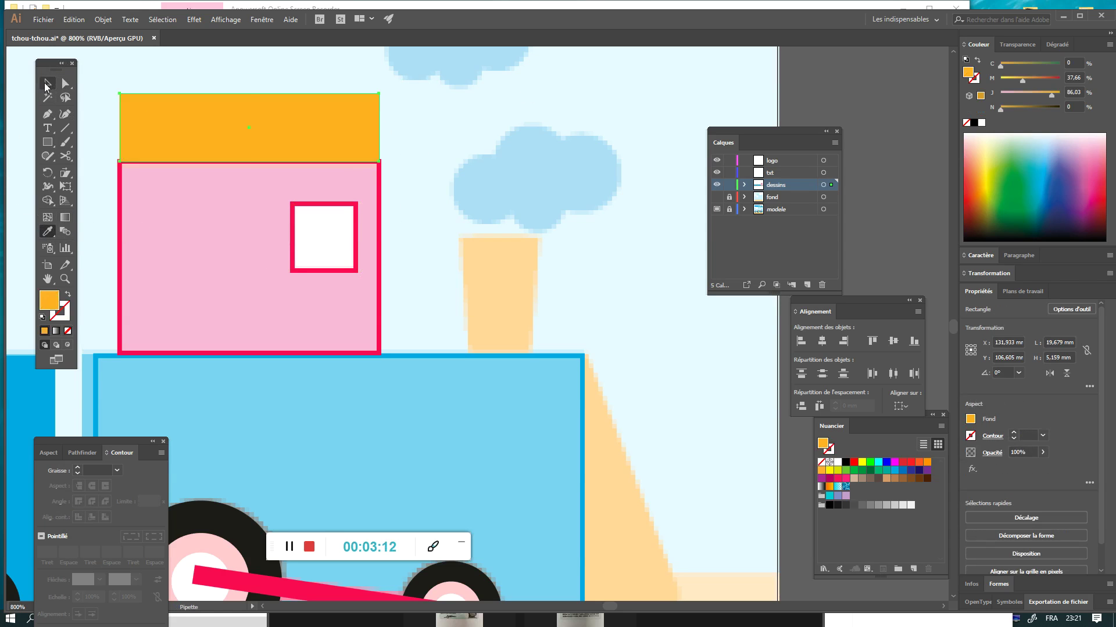
{"action": "left_click", "coordinate": [115, 216]}
Fill the cabin with the model's pink and make the window solid white.
{"action": "left_click", "coordinate": [123, 215]}
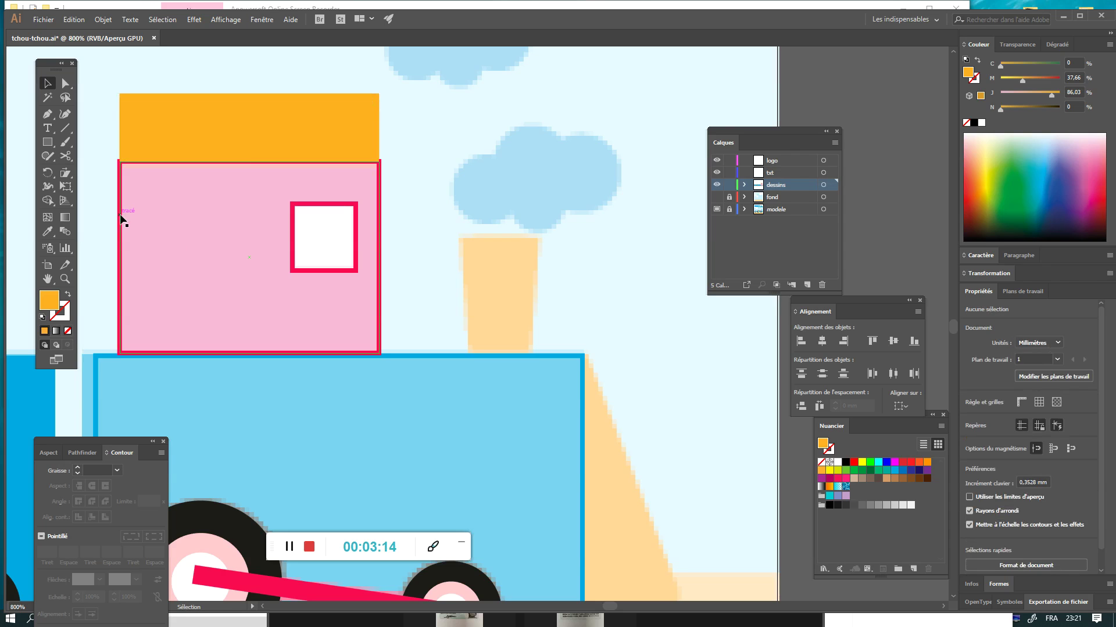
{"action": "left_click", "coordinate": [47, 231]}
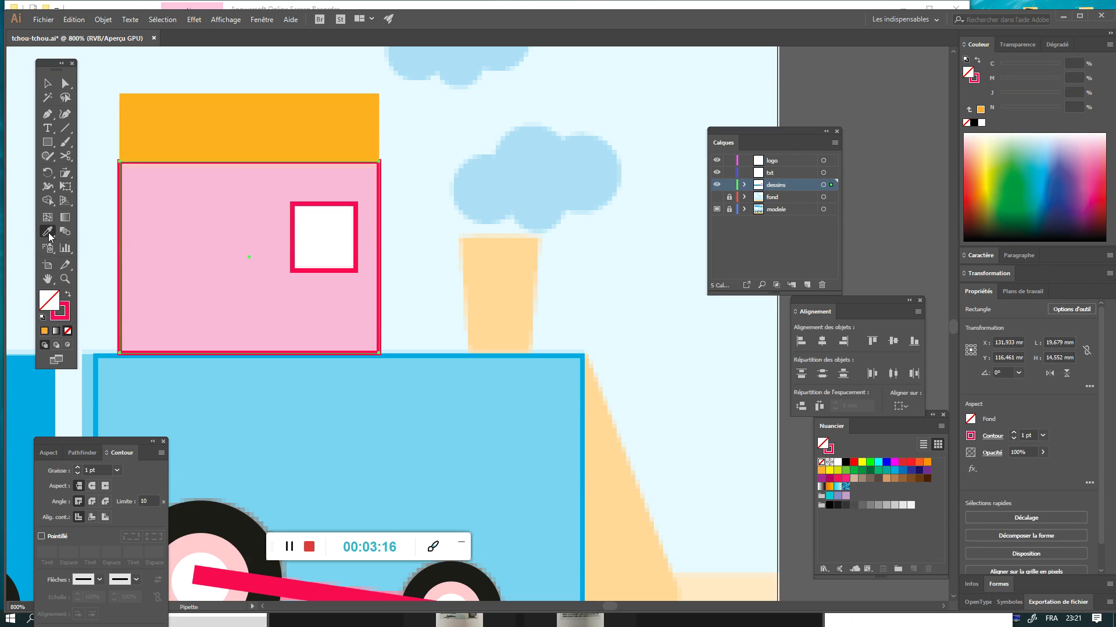
{"action": "left_click", "coordinate": [160, 228]}
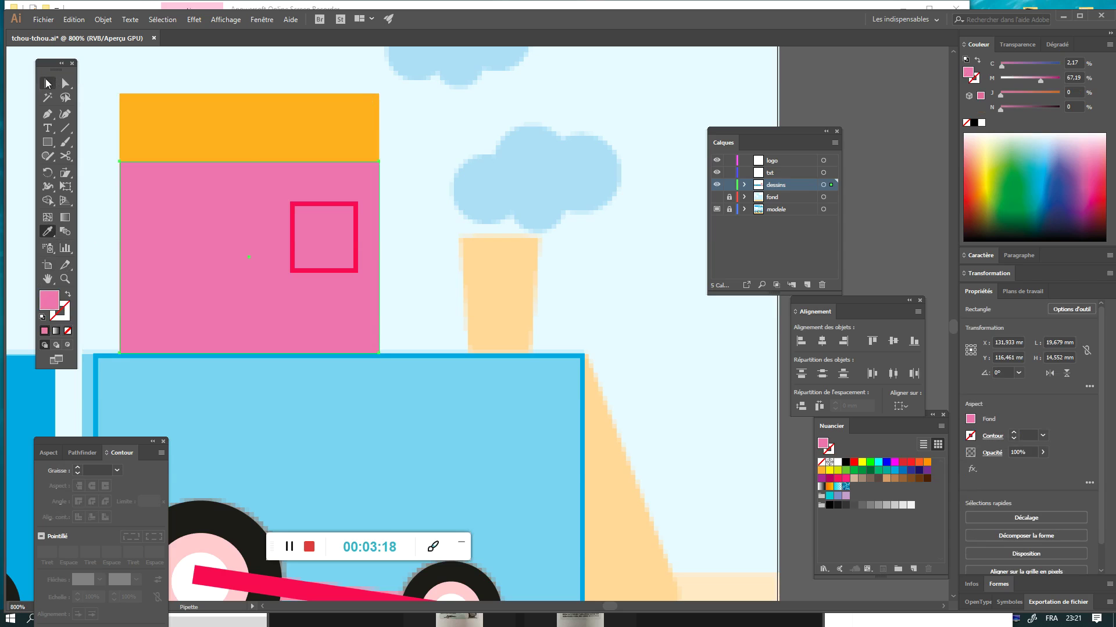
{"action": "left_click", "coordinate": [48, 83]}
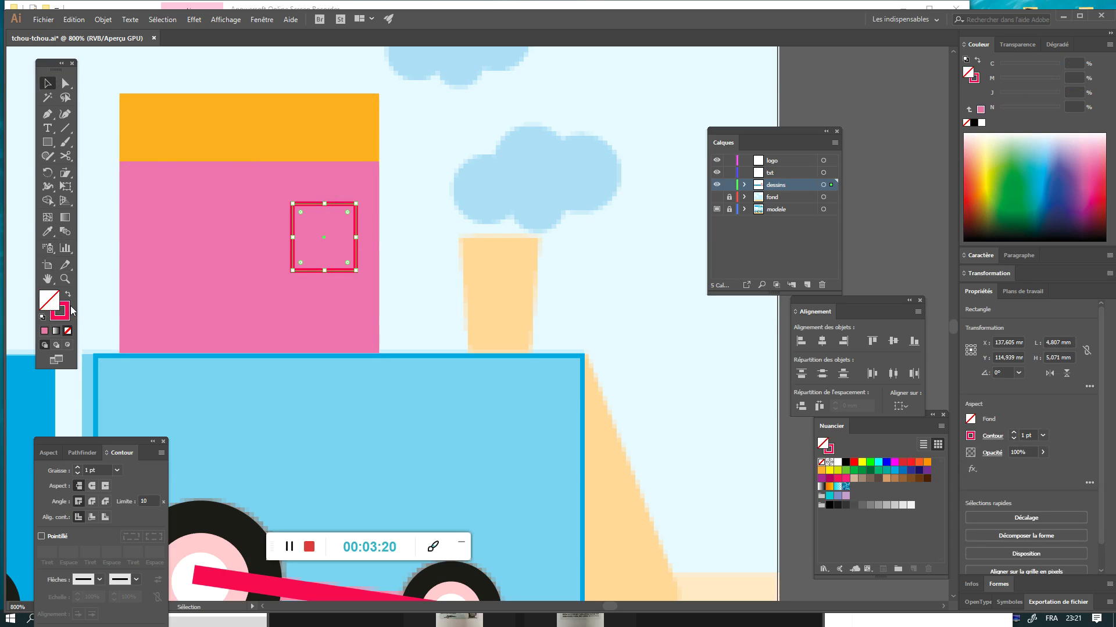
{"action": "left_click", "coordinate": [70, 295]}
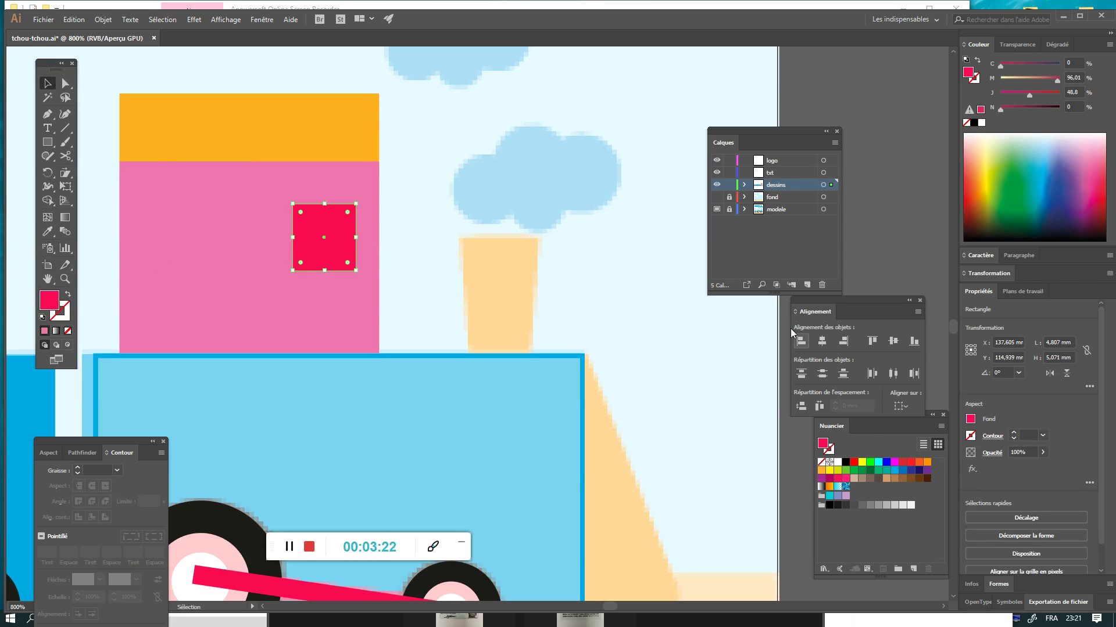
{"action": "left_click", "coordinate": [837, 463]}
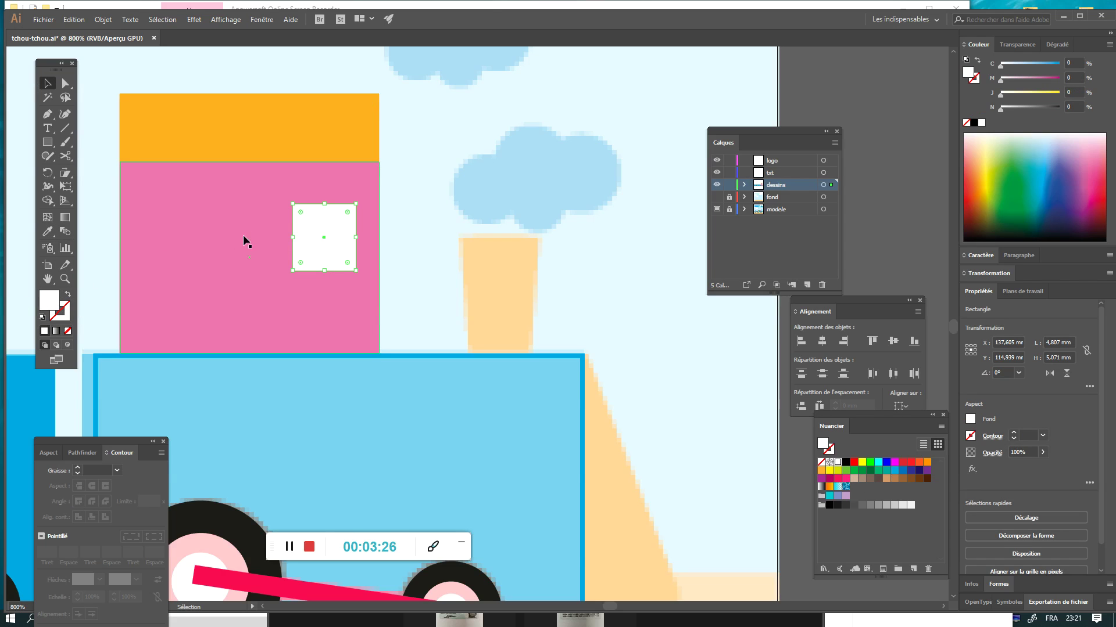
Fill the locomotive body rectangle with the model's blue using the Eyedropper.
{"action": "mouse_move", "coordinate": [458, 305]}
{"action": "left_mouse_down"}
{"action": "mouse_move", "coordinate": [516, 165]}
{"action": "mouse_move", "coordinate": [630, 112]}
{"action": "mouse_move", "coordinate": [687, 141]}
{"action": "mouse_move", "coordinate": [598, 253]}
{"action": "mouse_move", "coordinate": [506, 214]}
{"action": "mouse_move", "coordinate": [539, 271]}
{"action": "mouse_move", "coordinate": [428, 269]}
{"action": "mouse_move", "coordinate": [585, 153]}
{"action": "left_mouse_up"}
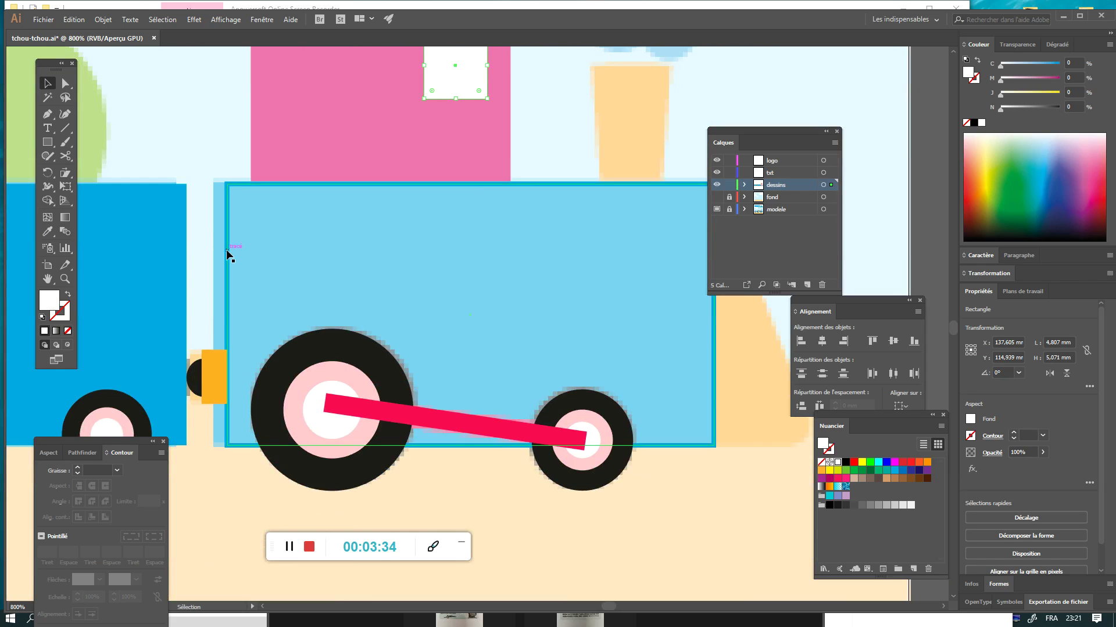
{"action": "mouse_move", "coordinate": [189, 365]}
{"action": "left_mouse_down"}
{"action": "mouse_move", "coordinate": [475, 400]}
{"action": "mouse_move", "coordinate": [624, 381]}
{"action": "mouse_move", "coordinate": [266, 232]}
{"action": "mouse_move", "coordinate": [96, 316]}
{"action": "left_mouse_up"}
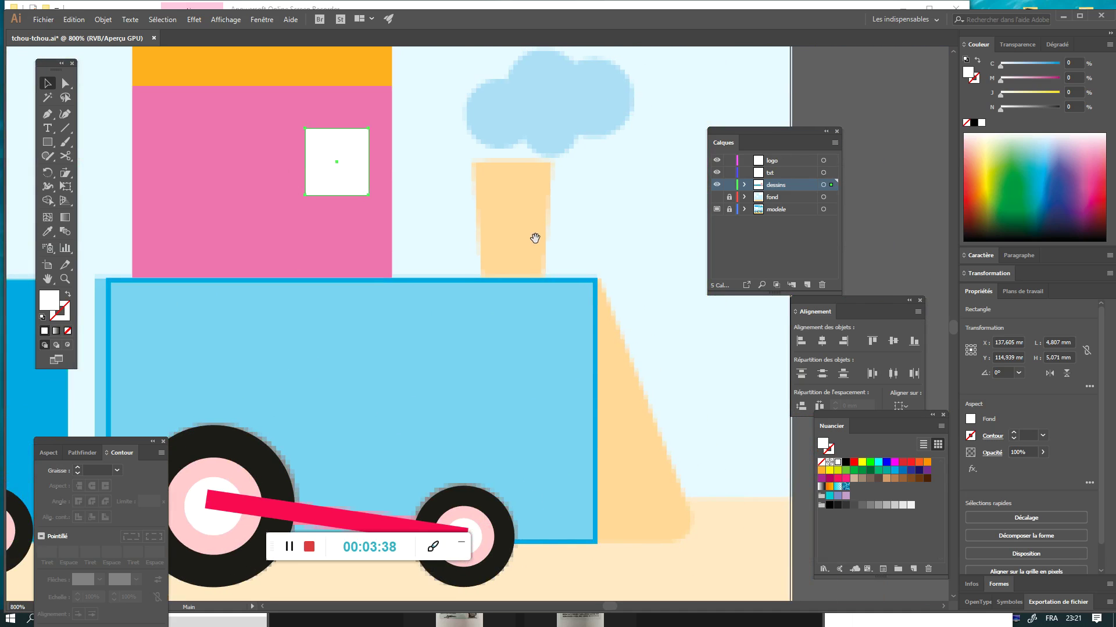
{"action": "left_click", "coordinate": [517, 283]}
{"action": "left_click", "coordinate": [368, 276]}
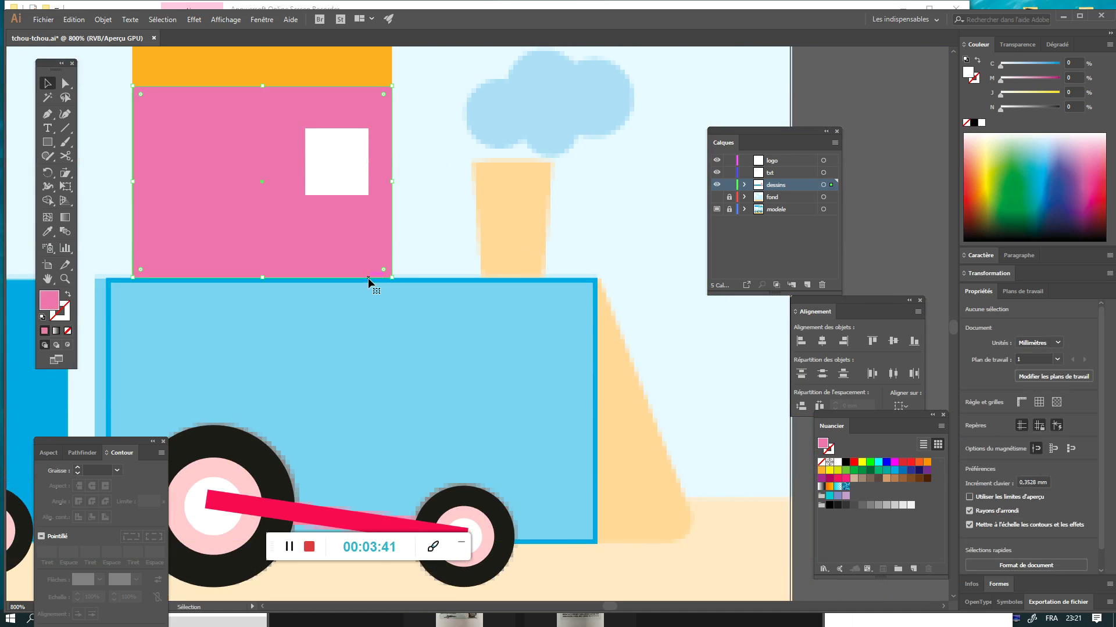
{"action": "left_click", "coordinate": [441, 280]}
{"action": "left_click", "coordinate": [48, 233]}
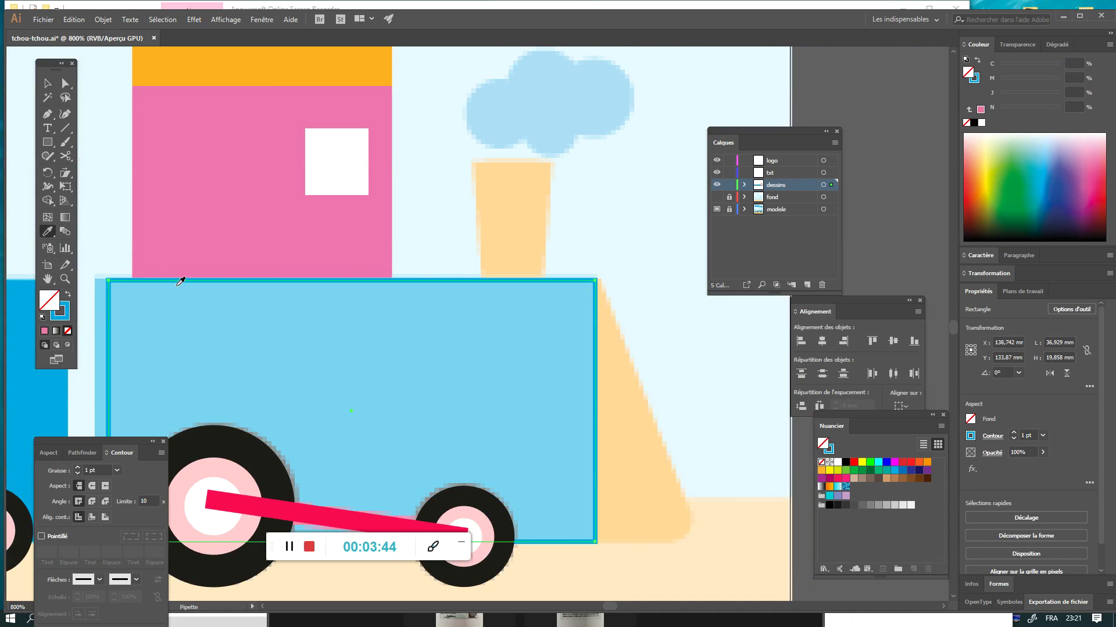
{"action": "left_click", "coordinate": [195, 309]}
{"action": "left_click", "coordinate": [48, 83]}
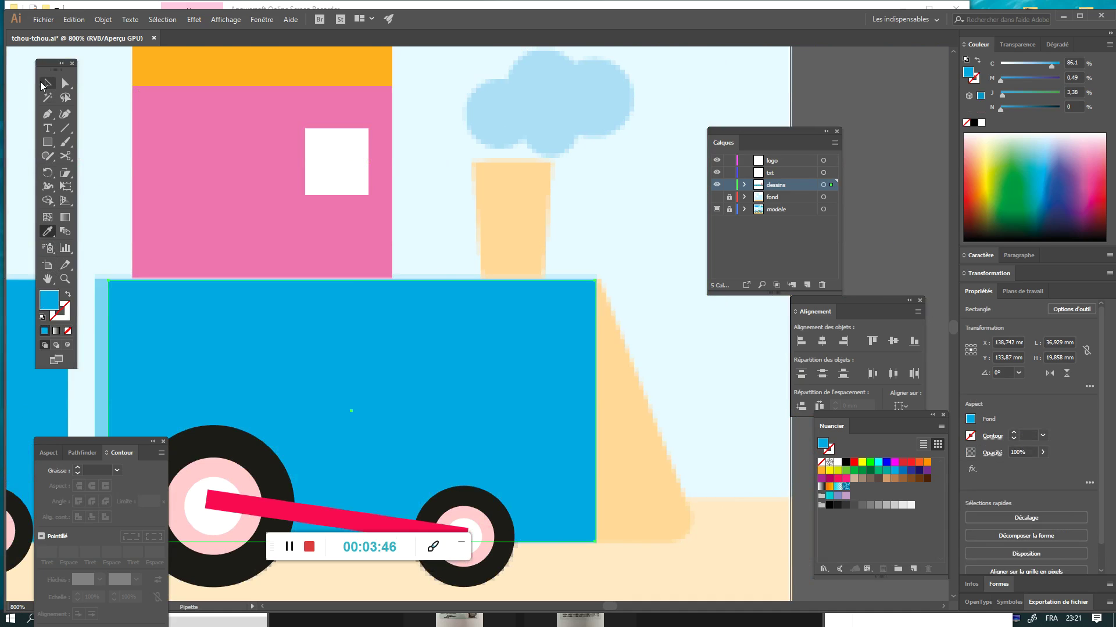
Zoom to 1200% and pan to the chimney and cab window above the locomotive.
{"action": "key", "text": "ctrl+minus"}
{"action": "key", "text": "ctrl+minus"}
{"action": "key", "text": "ctrl+minus"}
{"action": "key", "text": "ctrl+minus"}
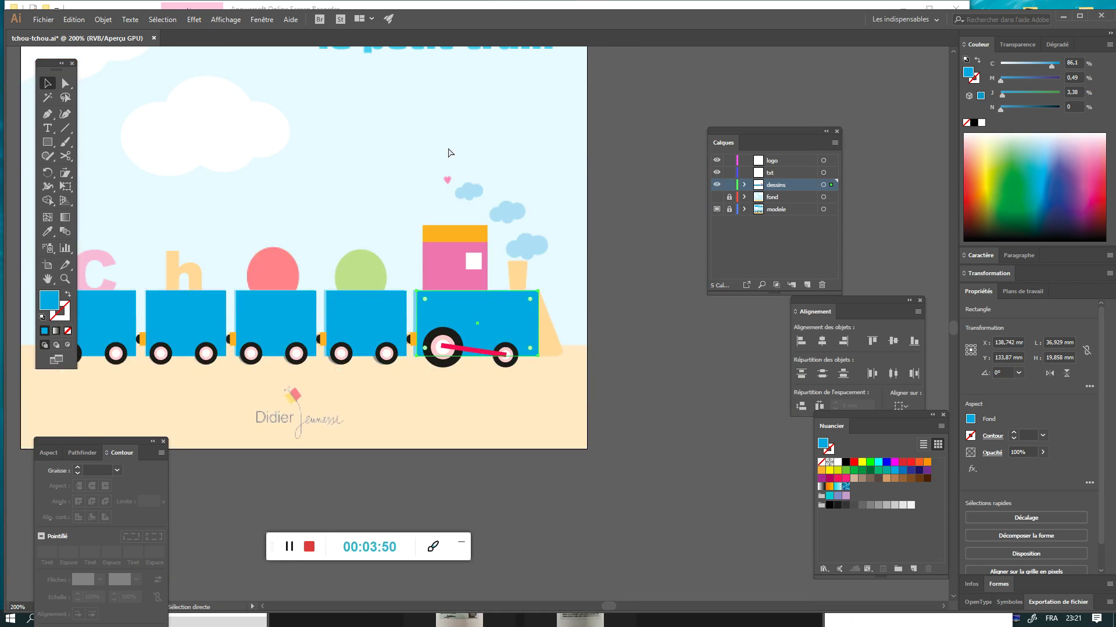
{"action": "key", "text": "ctrl+minus"}
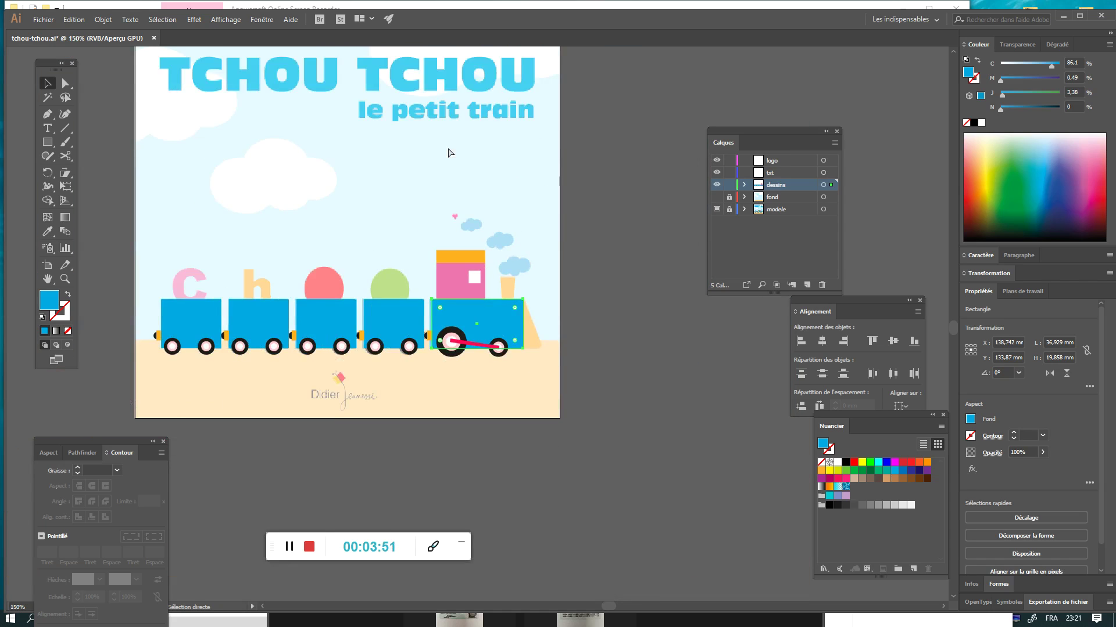
{"action": "key", "text": "ctrl+plus"}
{"action": "key", "text": "ctrl+plus"}
{"action": "key", "text": "ctrl+plus"}
{"action": "key", "text": "ctrl+plus"}
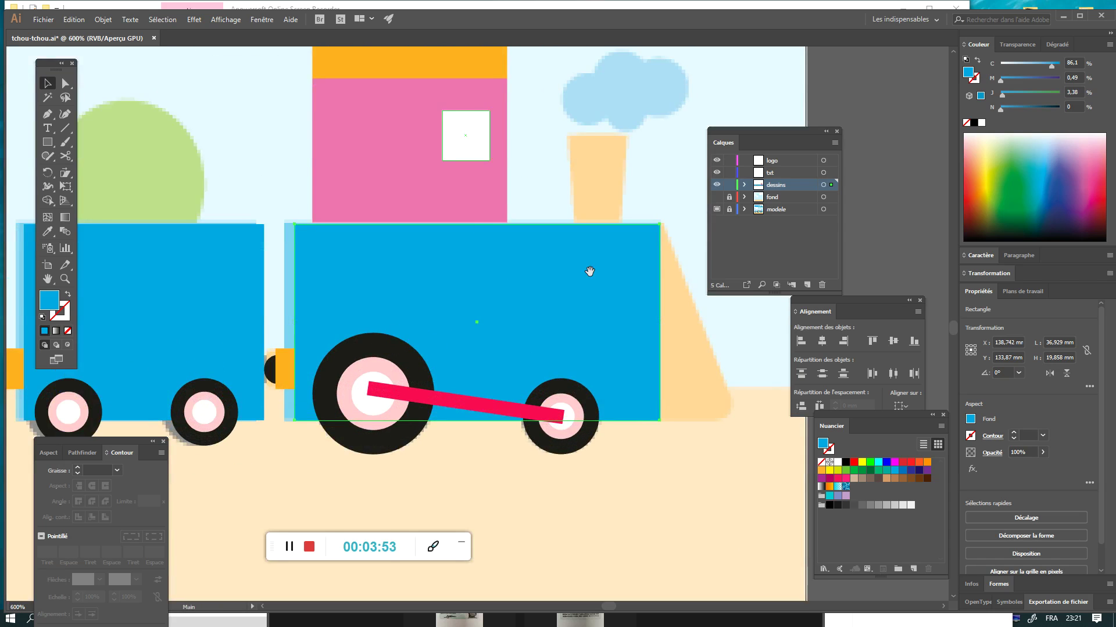
{"action": "left_click_drag", "start_coordinate": [587, 273], "coordinate": [403, 274]}
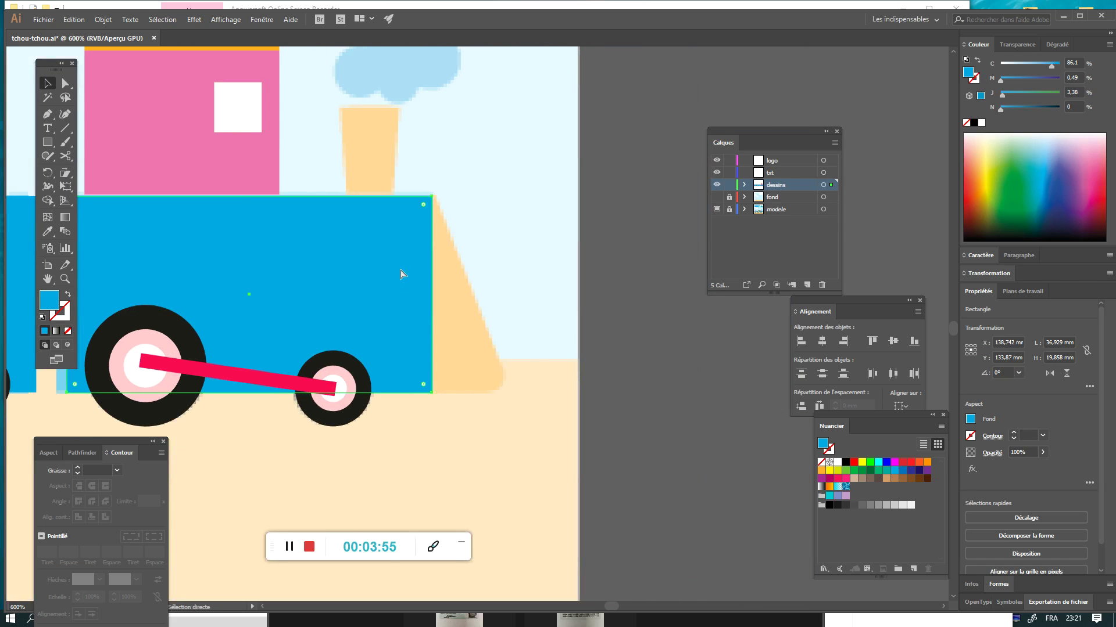
{"action": "key", "text": "ctrl+minus"}
{"action": "key", "text": "ctrl+plus"}
{"action": "key", "text": "ctrl+plus"}
{"action": "key", "text": "ctrl+plus"}
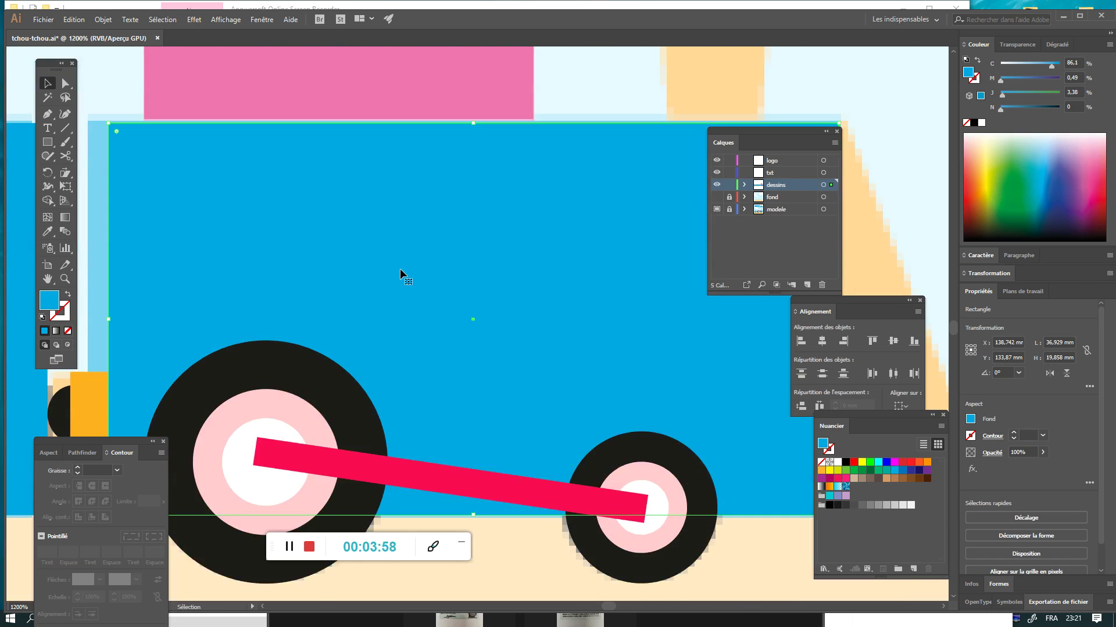
{"action": "mouse_move", "coordinate": [465, 101]}
{"action": "left_mouse_down"}
{"action": "mouse_move", "coordinate": [287, 407]}
{"action": "mouse_move", "coordinate": [250, 370]}
{"action": "left_mouse_up"}
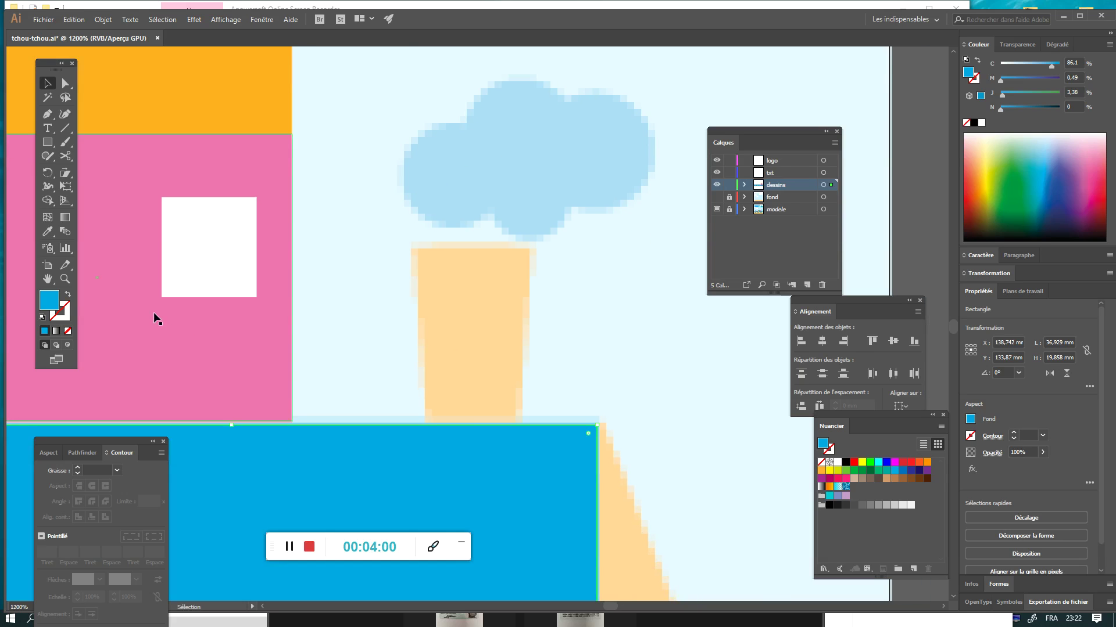
Draw an unfilled rectangle over the model's chimney with a 0,25 pt outline.
{"action": "left_click", "coordinate": [48, 142]}
{"action": "mouse_move", "coordinate": [413, 248]}
{"action": "left_mouse_down"}
{"action": "mouse_move", "coordinate": [523, 428]}
{"action": "mouse_move", "coordinate": [535, 427]}
{"action": "left_mouse_up"}
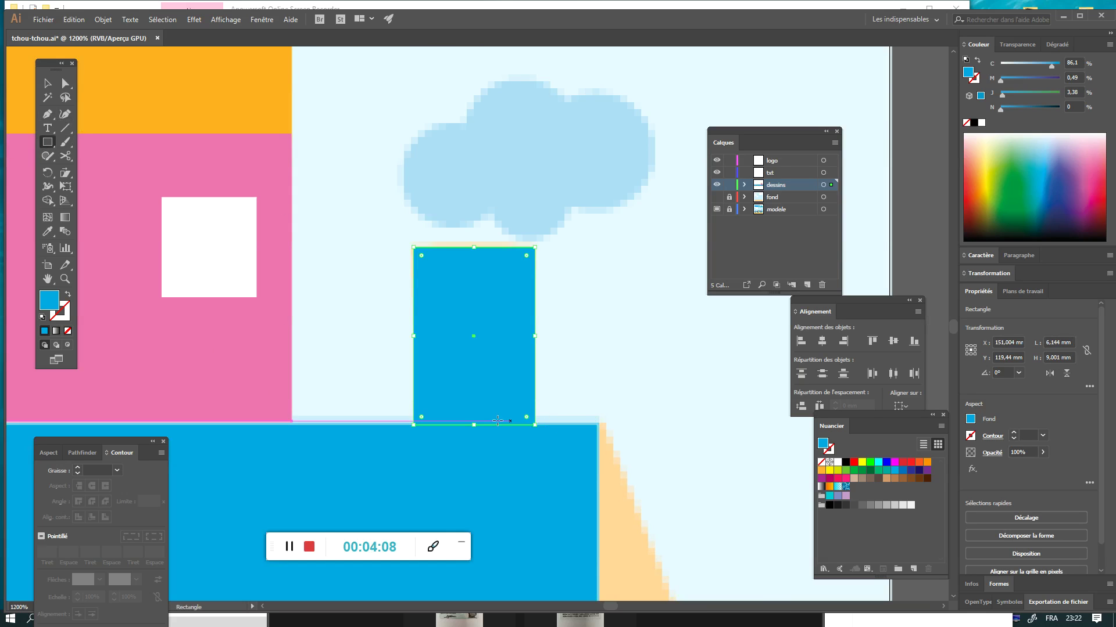
{"action": "left_click", "coordinate": [67, 295]}
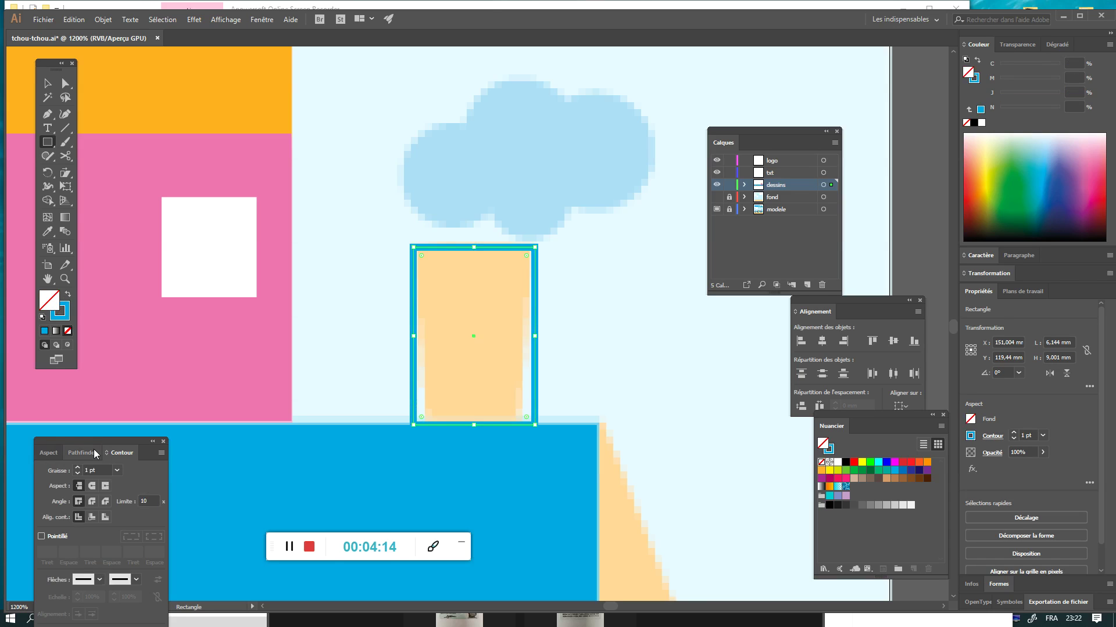
{"action": "left_click", "coordinate": [118, 470]}
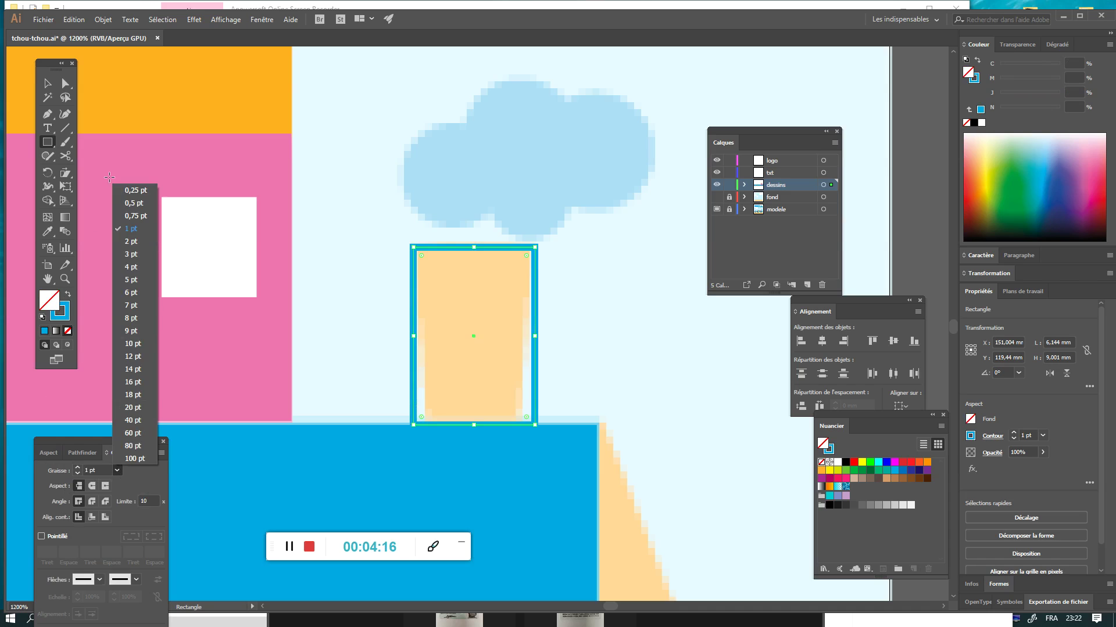
{"action": "left_click", "coordinate": [121, 192]}
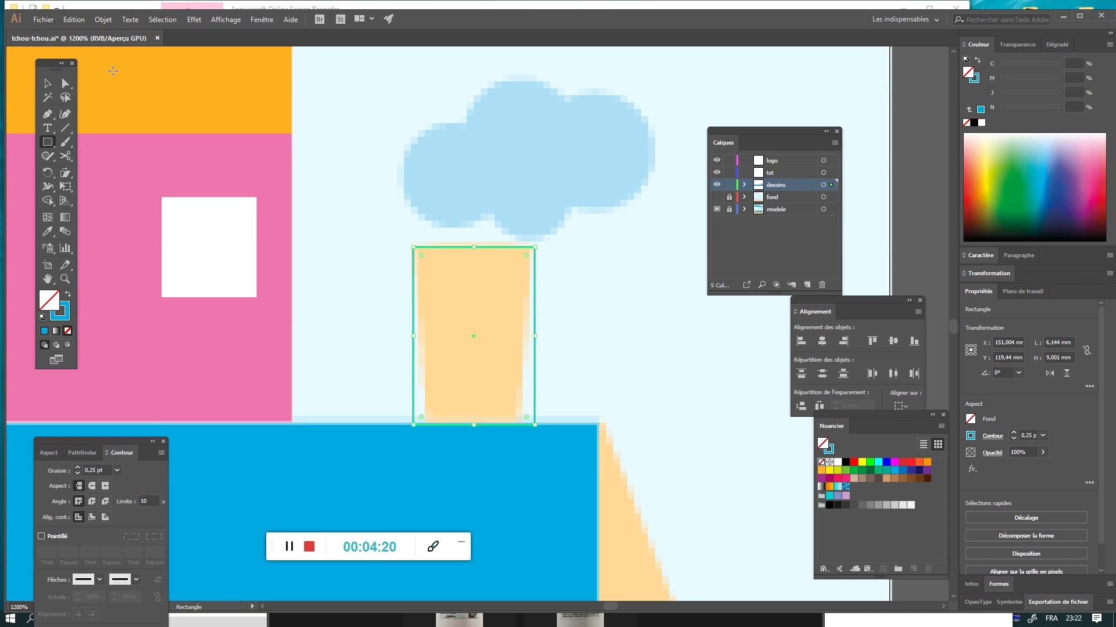
{"action": "left_click_drag", "start_coordinate": [66, 84], "coordinate": [159, 88]}
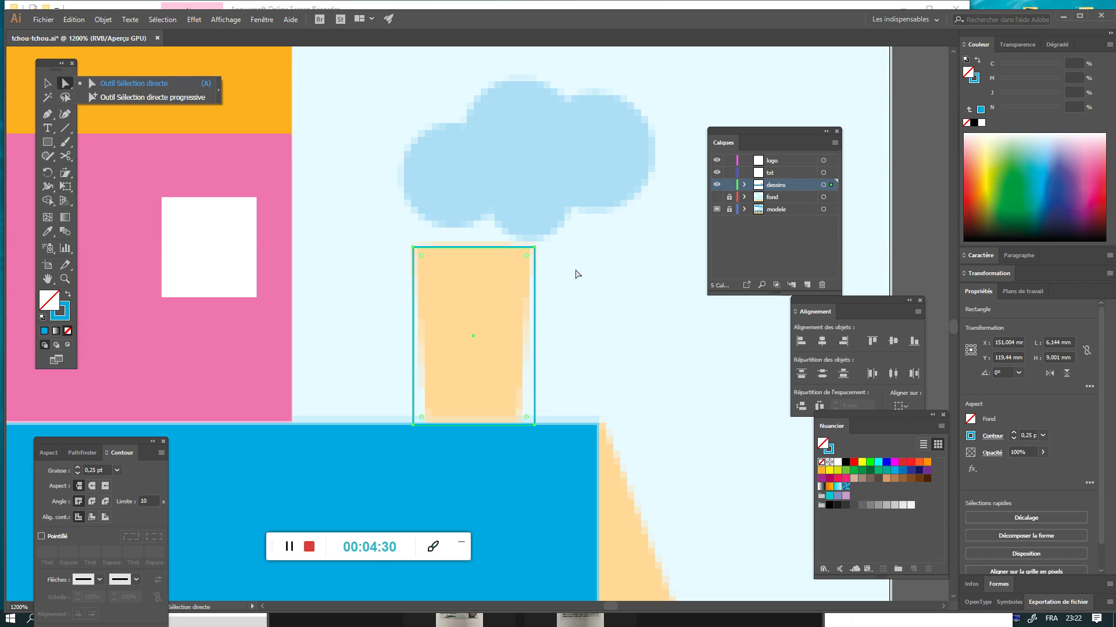
Pull the chimney outline's bottom corners inward and nudge its top-right corner left.
{"action": "left_click", "coordinate": [576, 274]}
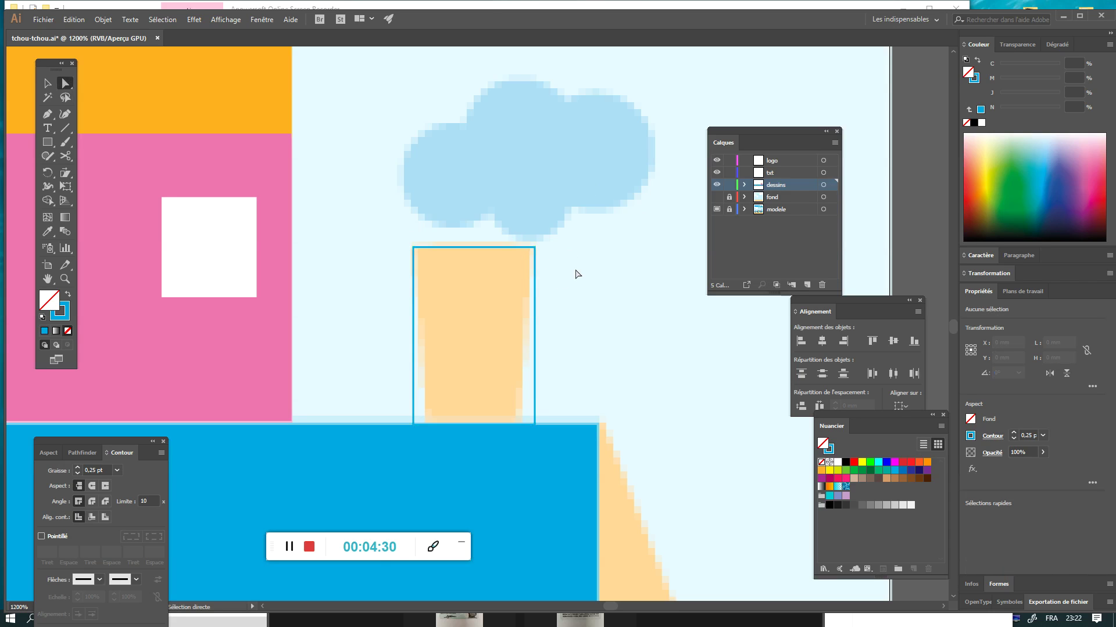
{"action": "left_click", "coordinate": [534, 426]}
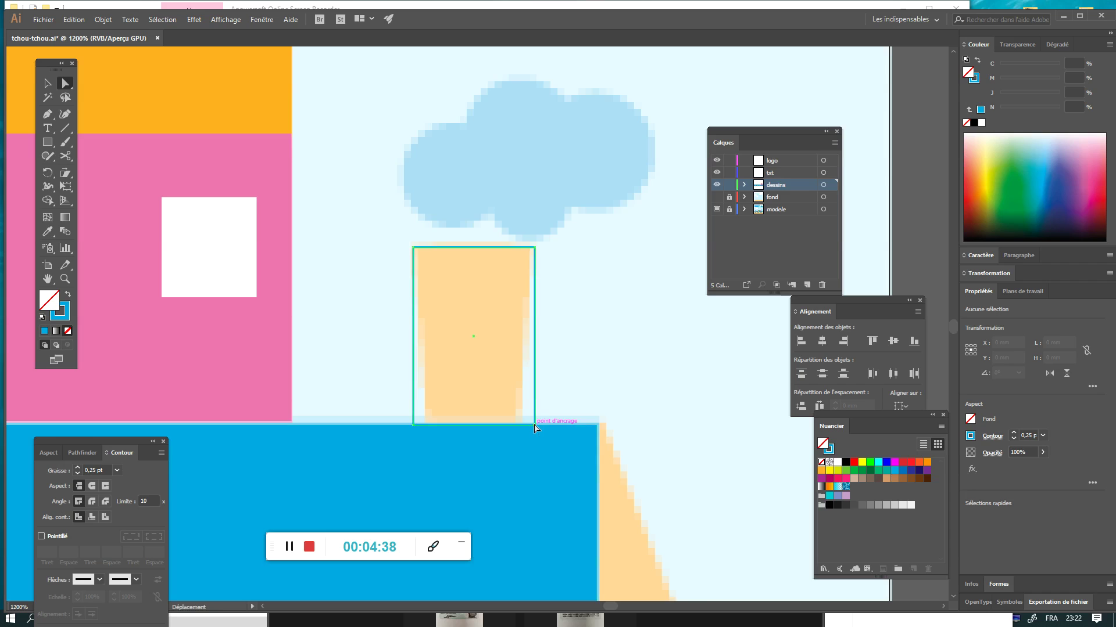
{"action": "left_click", "coordinate": [534, 426]}
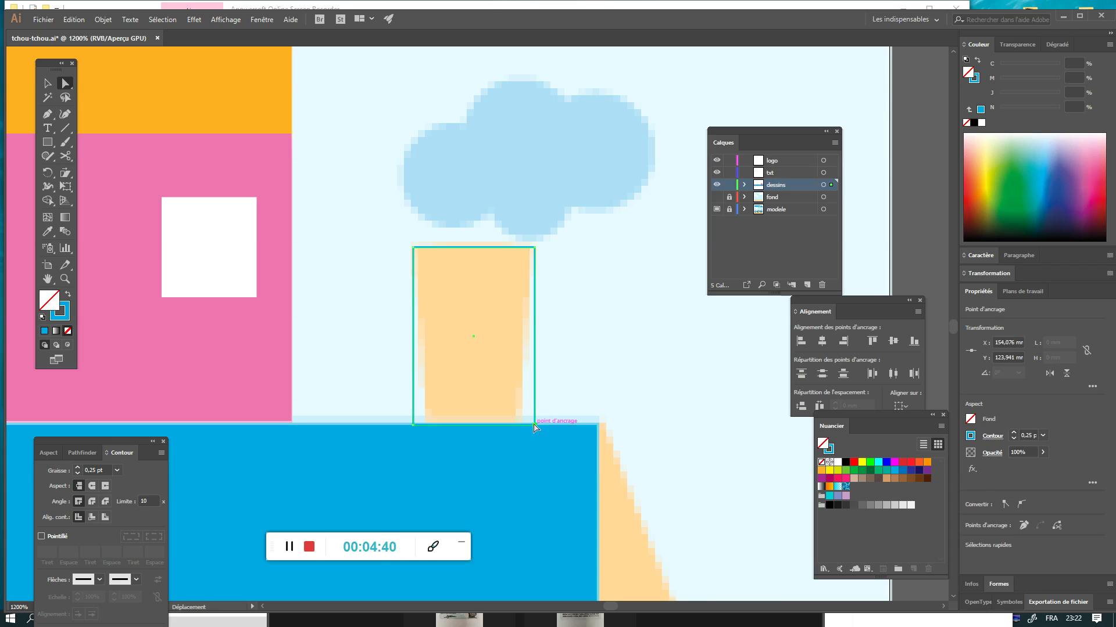
{"action": "left_click_drag", "start_coordinate": [533, 423], "coordinate": [520, 425]}
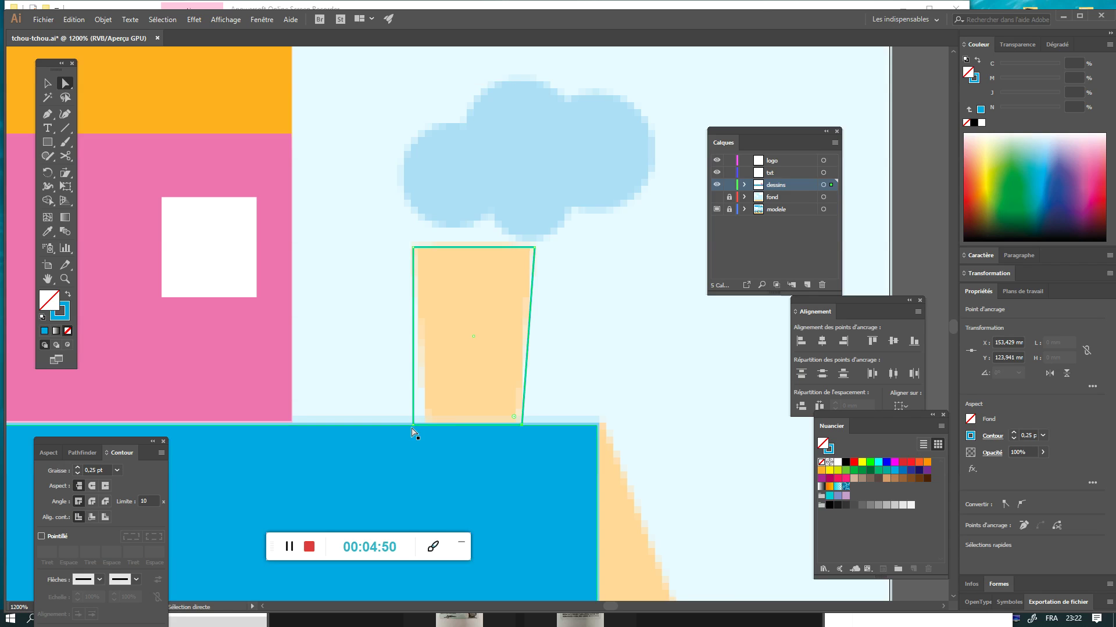
{"action": "left_click_drag", "start_coordinate": [413, 425], "coordinate": [424, 424]}
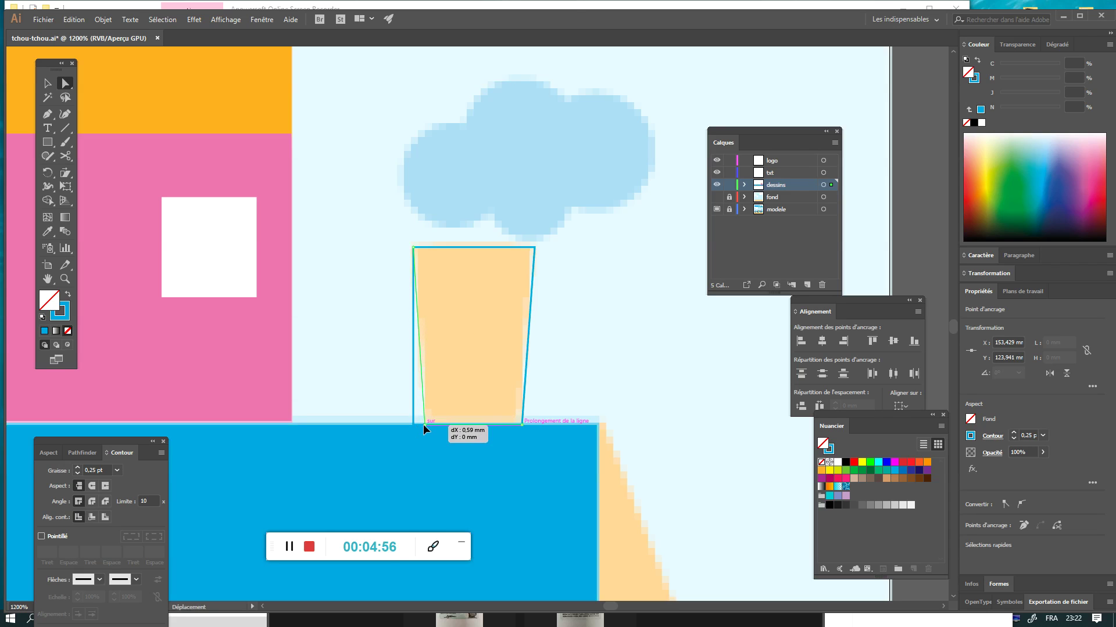
{"action": "left_click_drag", "start_coordinate": [423, 424], "coordinate": [424, 426]}
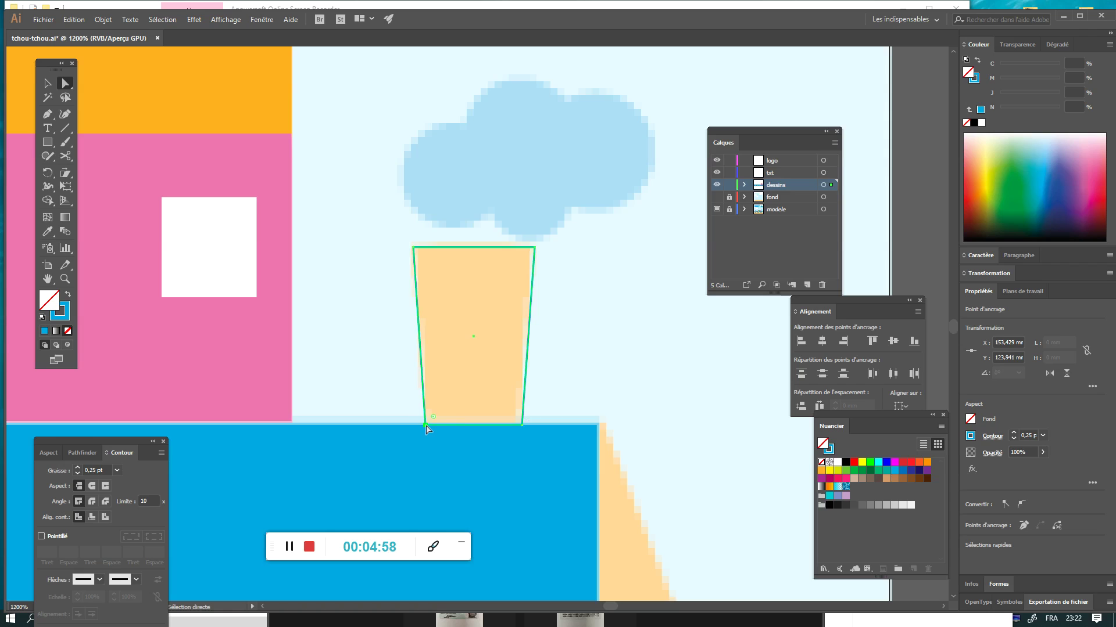
{"action": "left_click", "coordinate": [613, 365]}
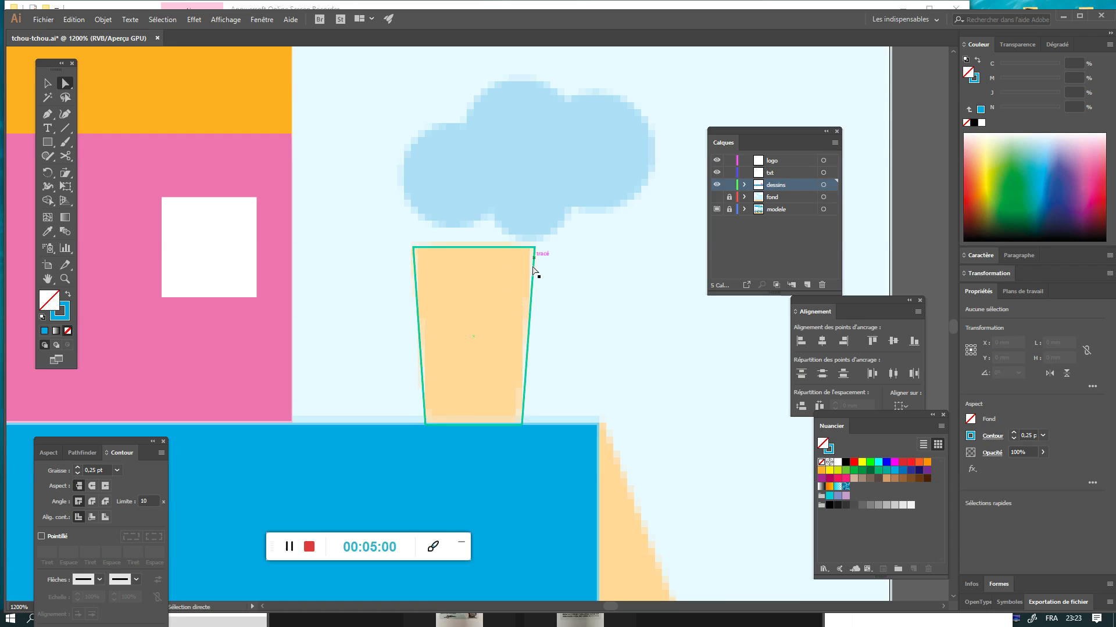
{"action": "left_click_drag", "start_coordinate": [534, 248], "coordinate": [528, 247]}
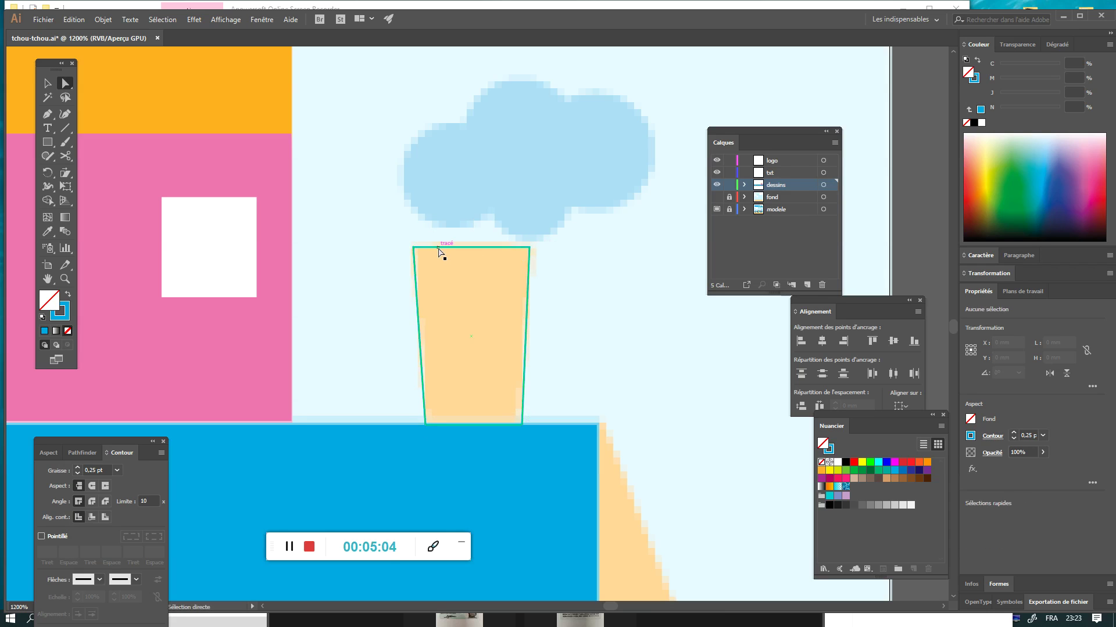
Fill the chimney trapezoid with the cabin roof's orange using the Eyedropper.
{"action": "left_click", "coordinate": [53, 90]}
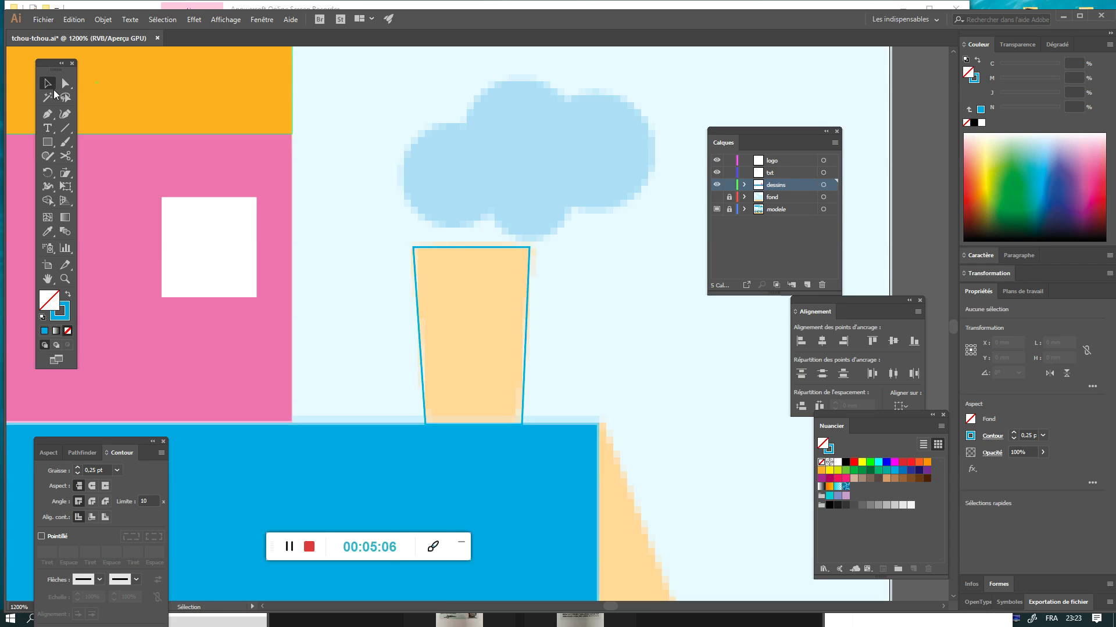
{"action": "left_click", "coordinate": [475, 252]}
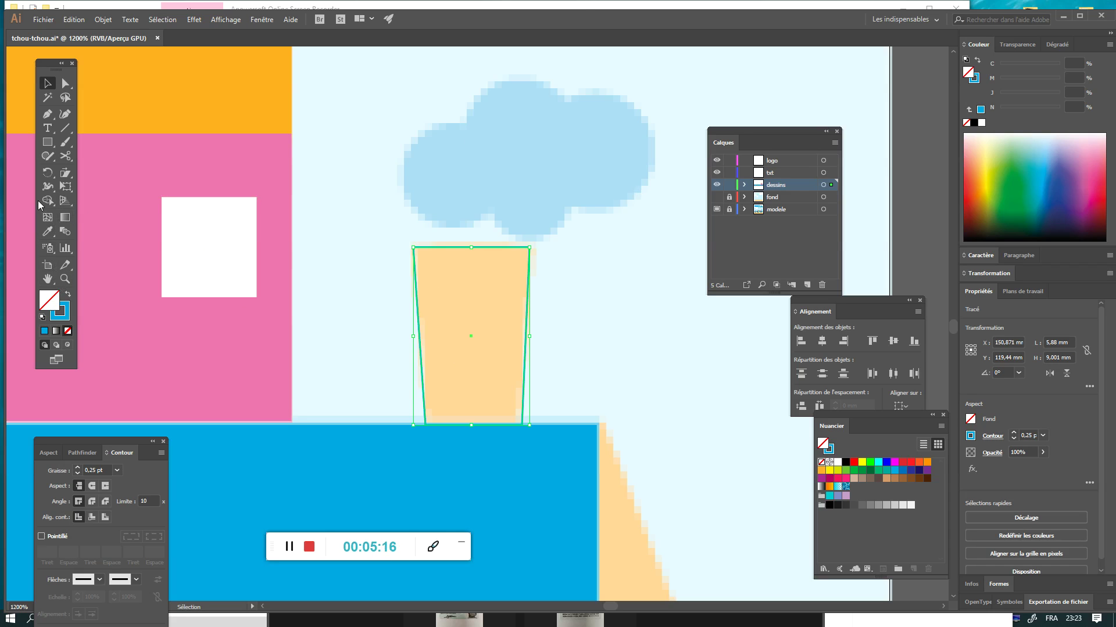
{"action": "left_click", "coordinate": [47, 231]}
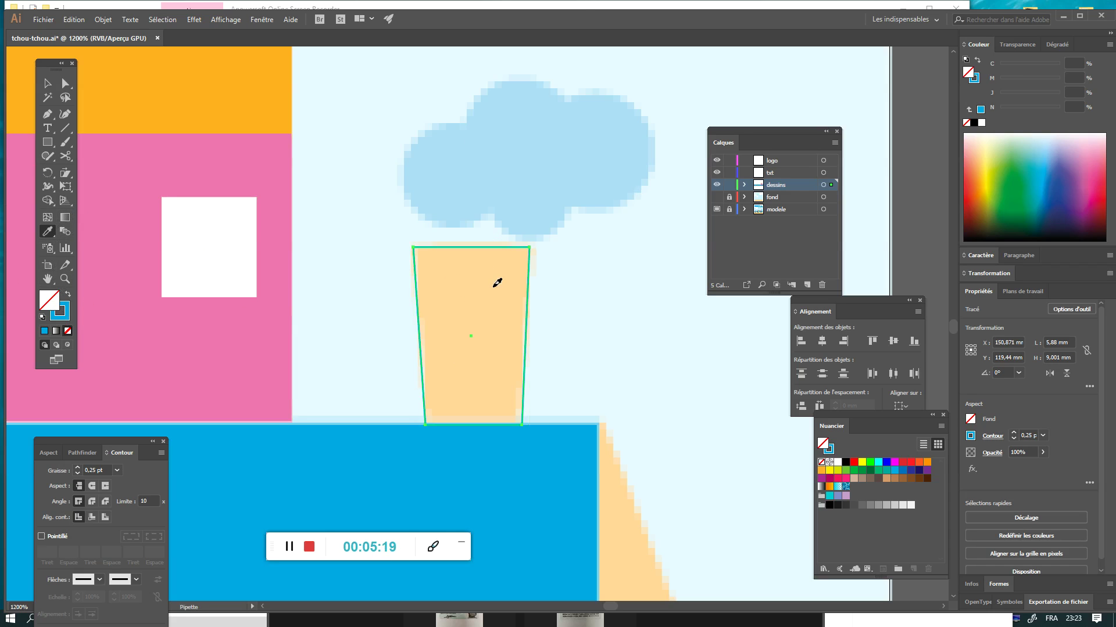
{"action": "left_click", "coordinate": [9, 75]}
Zoom out and pan to frame the locomotive's body, front and wheels.
{"action": "key", "text": "v"}
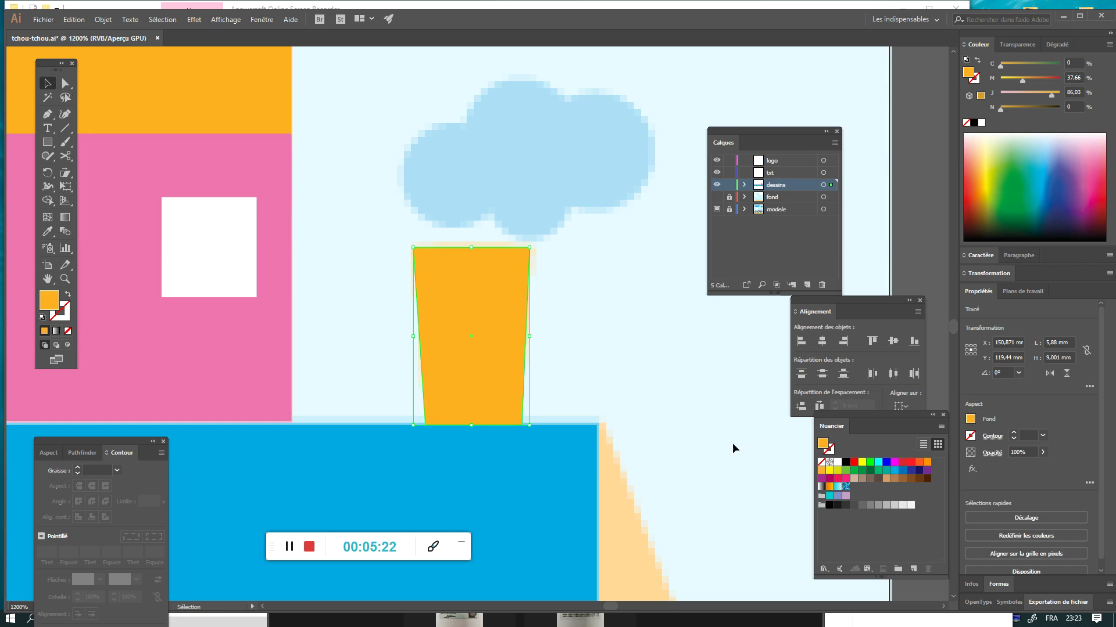
{"action": "mouse_move", "coordinate": [735, 448]}
{"action": "left_mouse_down"}
{"action": "mouse_move", "coordinate": [565, 141]}
{"action": "mouse_move", "coordinate": [558, 167]}
{"action": "left_mouse_up"}
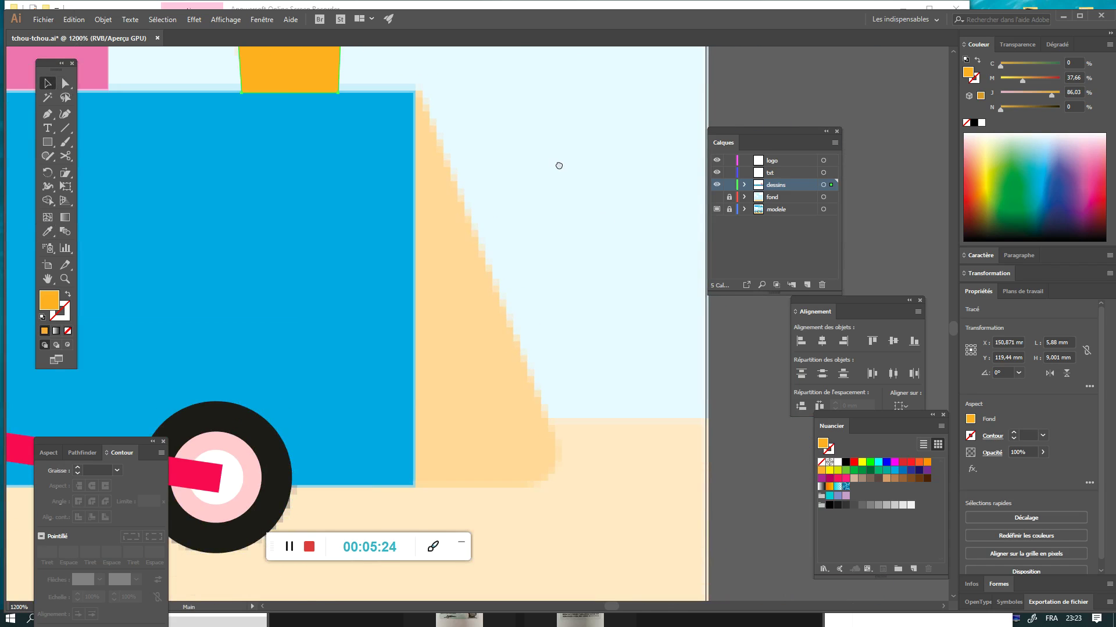
{"action": "key", "text": "ctrl+minus"}
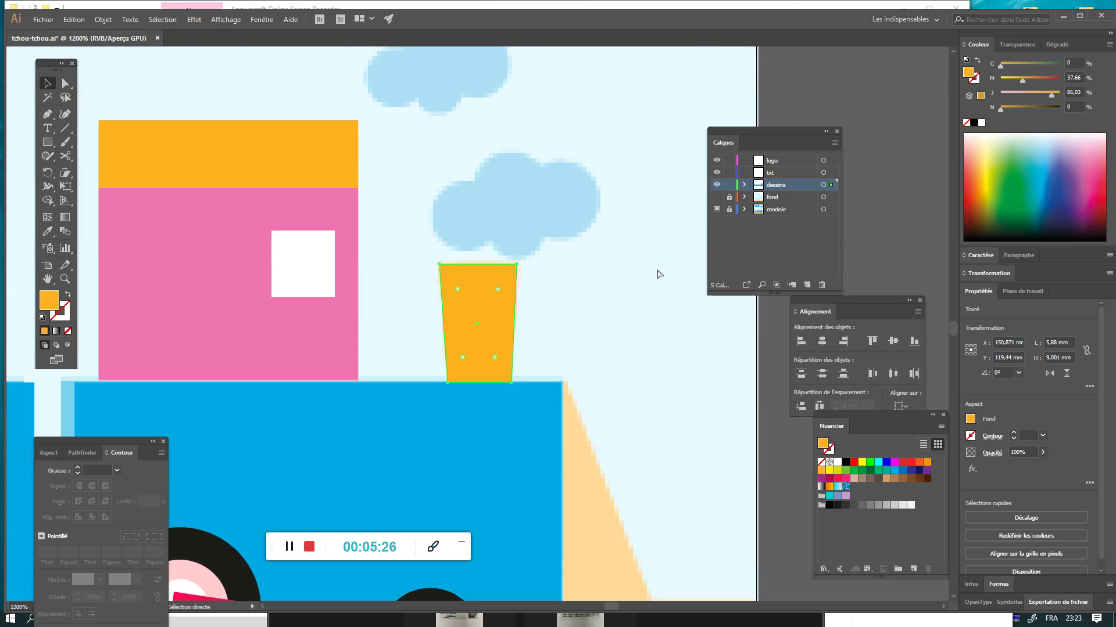
{"action": "left_click_drag", "start_coordinate": [601, 511], "coordinate": [528, 267]}
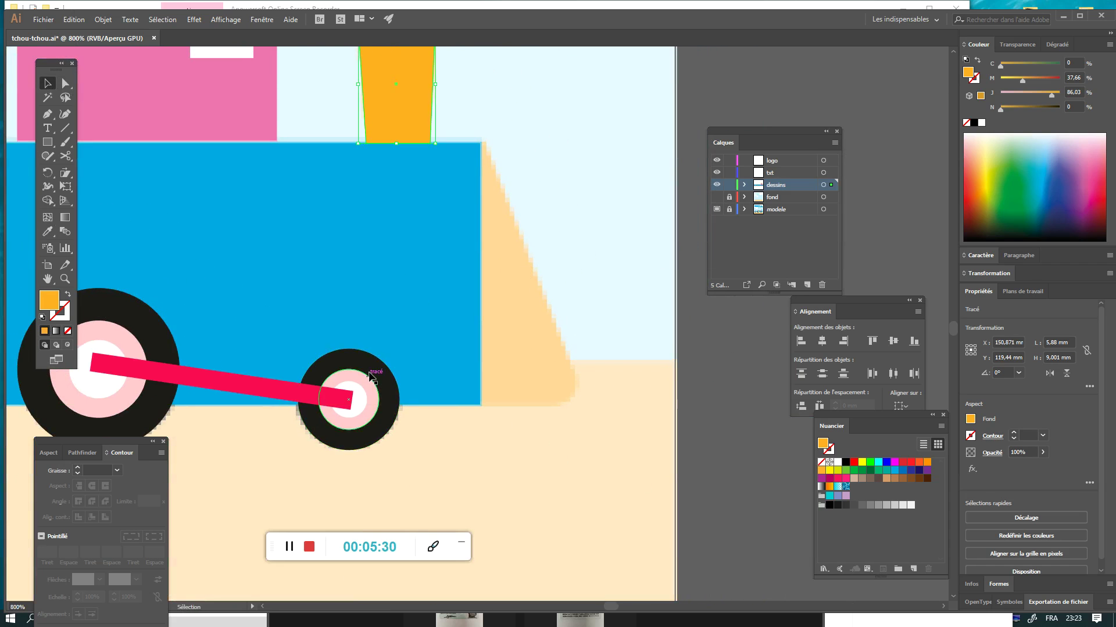
{"action": "left_click", "coordinate": [45, 144]}
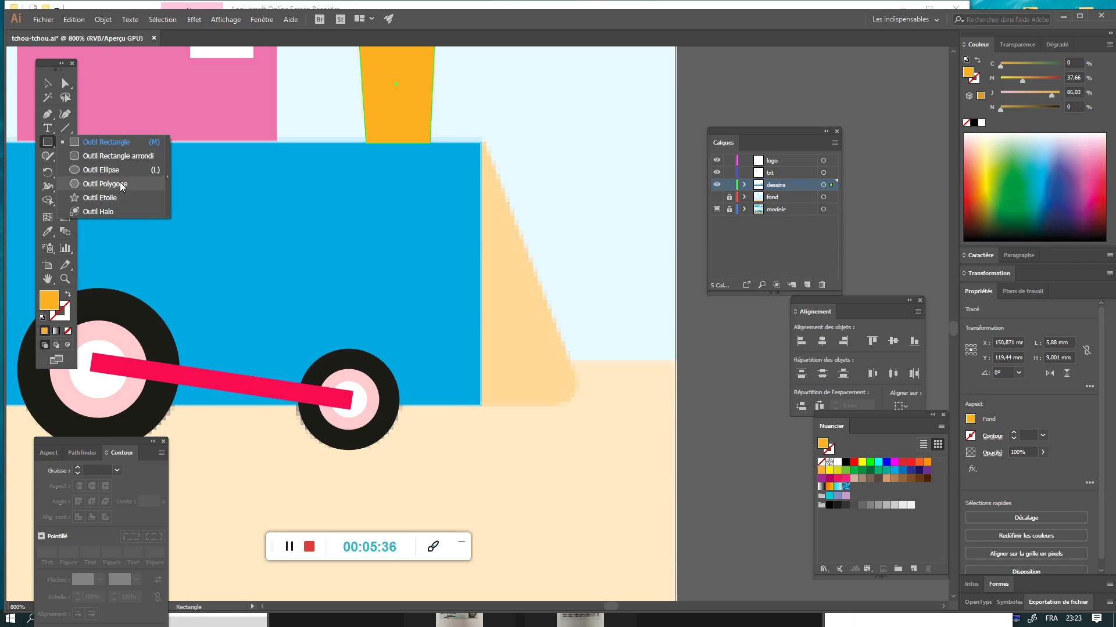
Draw a three-sided polygon, rotated point-up, over the cowcatcher at the locomotive's front.
{"action": "left_click", "coordinate": [121, 185]}
{"action": "mouse_move", "coordinate": [501, 233]}
{"action": "left_mouse_down"}
{"action": "mouse_move", "coordinate": [541, 275]}
{"action": "mouse_move", "coordinate": [550, 339]}
{"action": "mouse_move", "coordinate": [540, 294]}
{"action": "mouse_move", "coordinate": [564, 314]}
{"action": "left_mouse_up"}
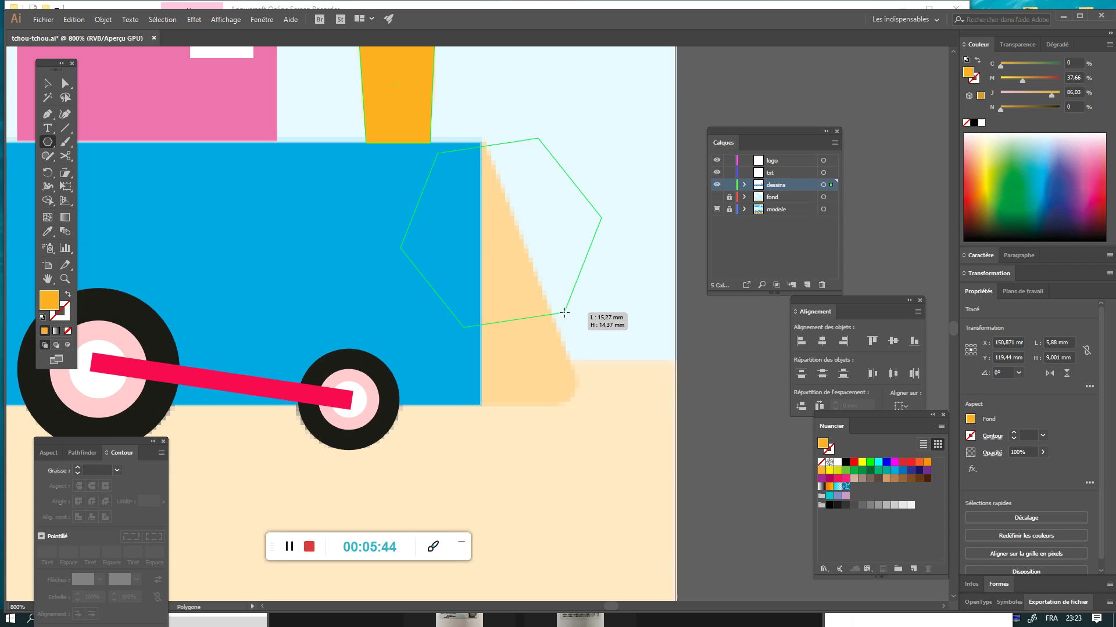
{"action": "key", "text": "Down"}
{"action": "key", "text": "Down"}
{"action": "key", "text": "Down"}
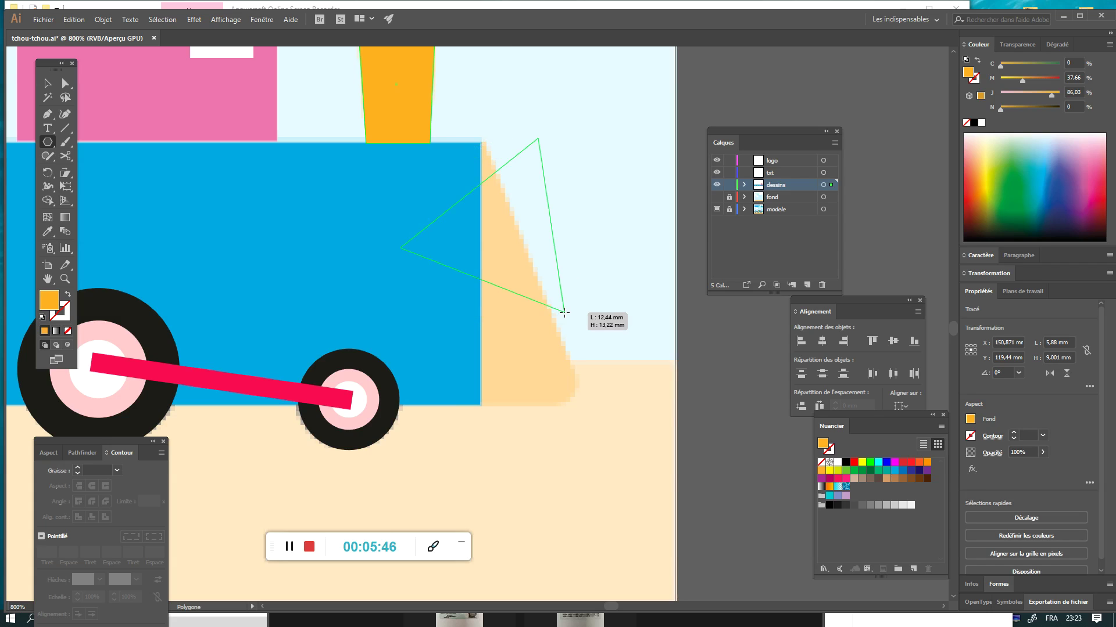
{"action": "left_click_drag", "start_coordinate": [564, 313], "coordinate": [586, 288]}
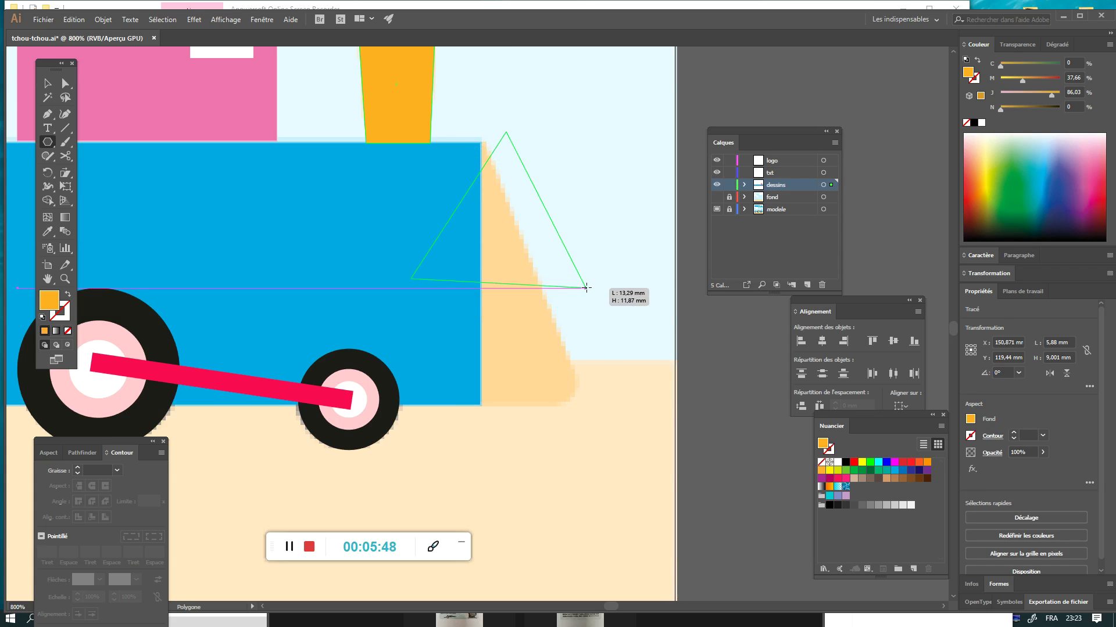
{"action": "left_click_drag", "start_coordinate": [587, 288], "coordinate": [595, 288]}
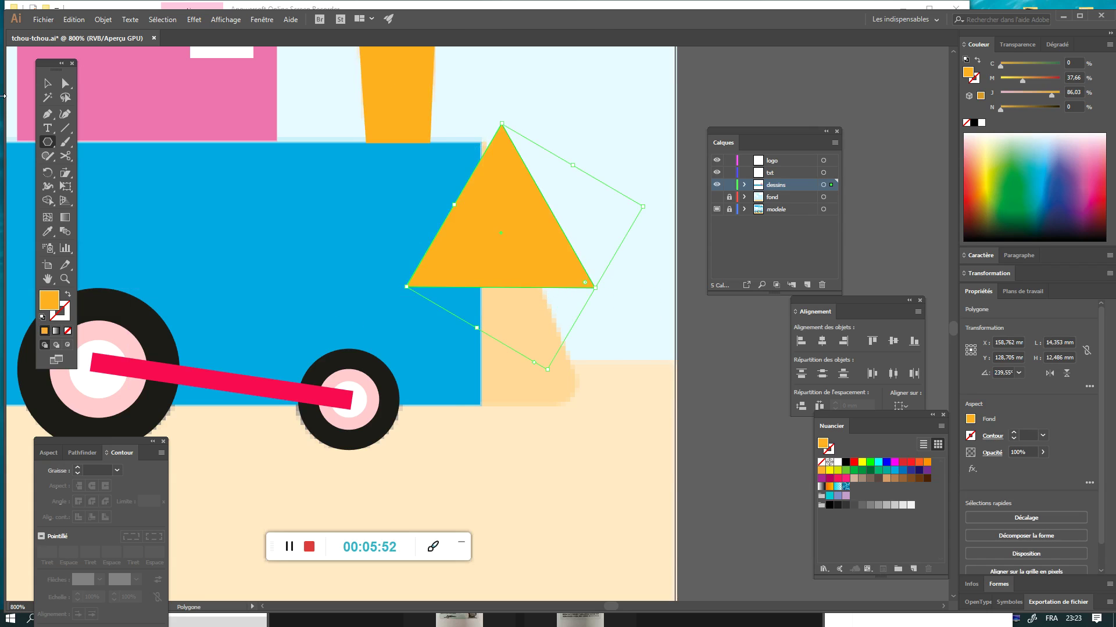
{"action": "left_click", "coordinate": [66, 84]}
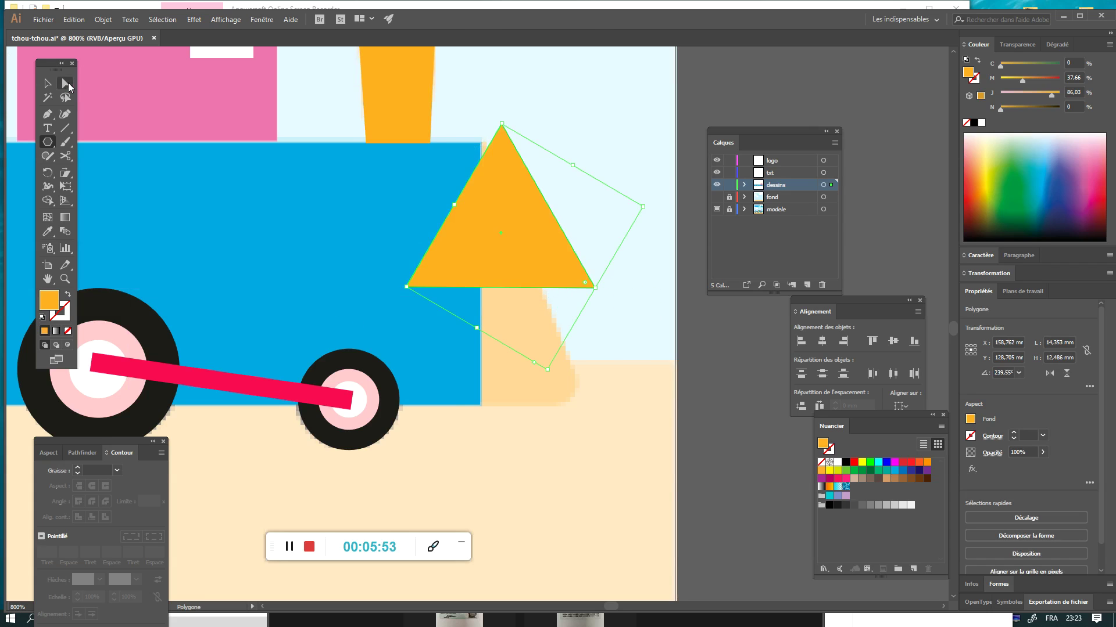
{"action": "left_click", "coordinate": [592, 138]}
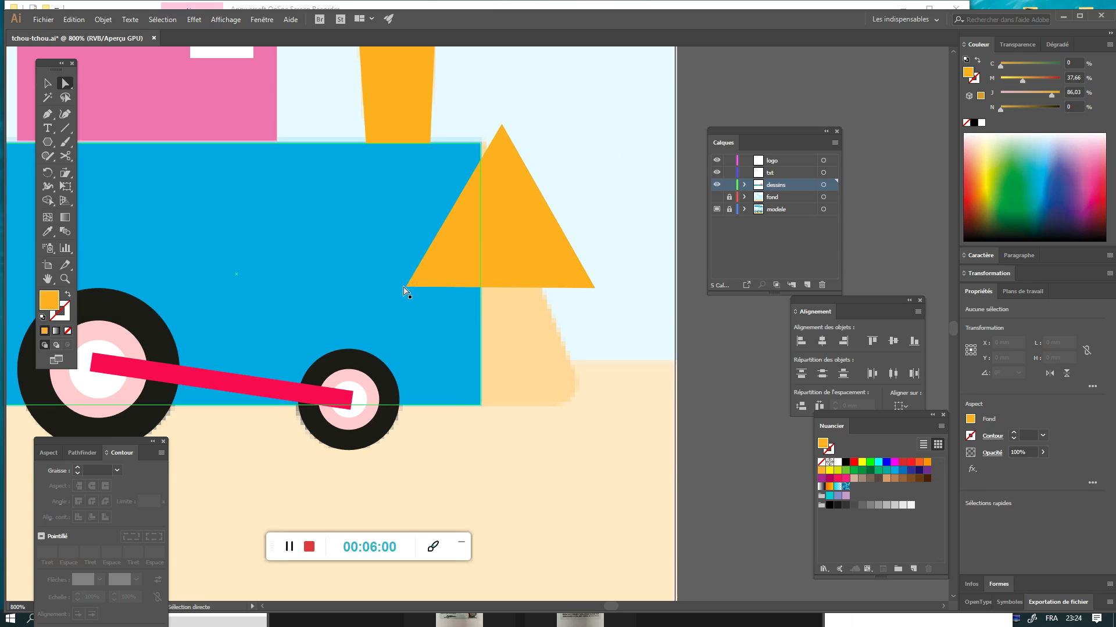
Drag the triangle's anchors onto the blue body's right-side corners, forming a slanted wedge.
{"action": "mouse_move", "coordinate": [407, 287]}
{"action": "left_mouse_down"}
{"action": "mouse_move", "coordinate": [504, 381]}
{"action": "mouse_move", "coordinate": [482, 406]}
{"action": "left_mouse_up"}
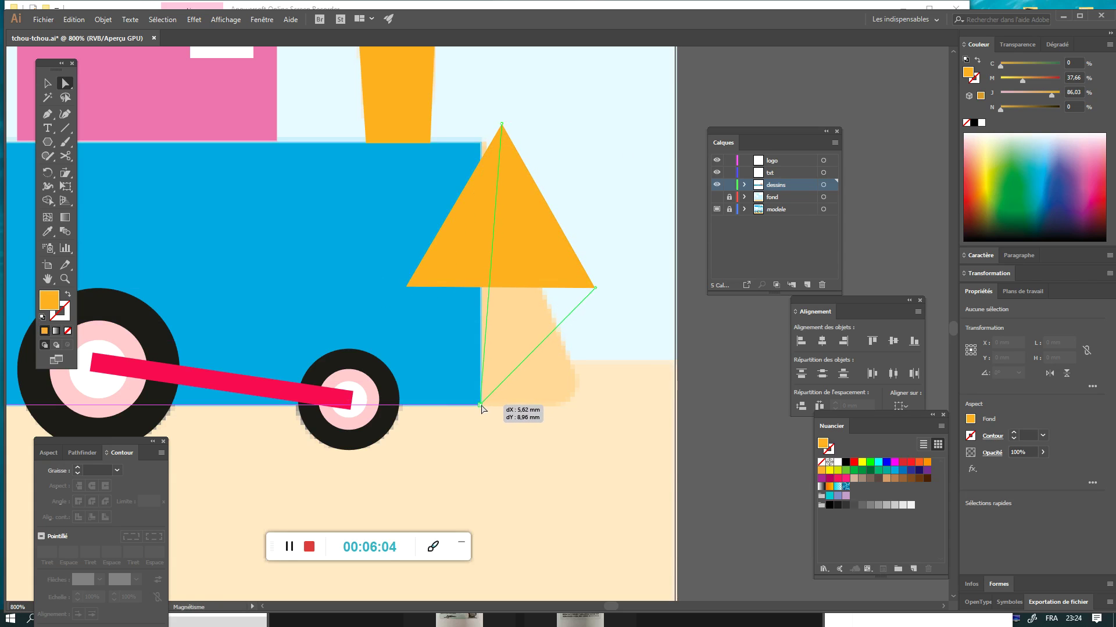
{"action": "left_click_drag", "start_coordinate": [481, 406], "coordinate": [480, 405]}
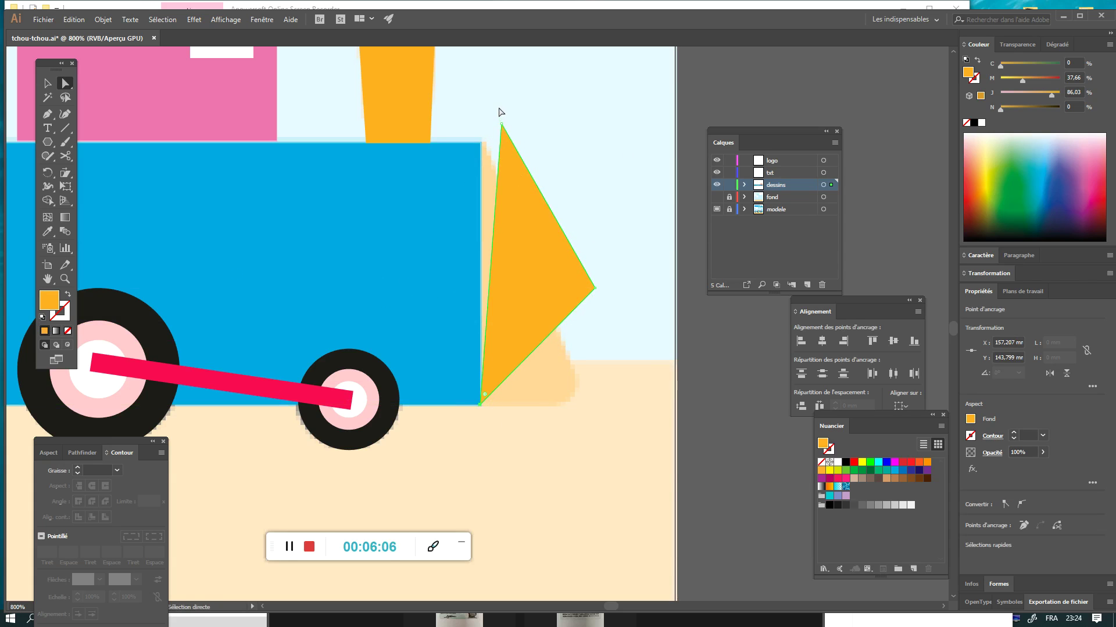
{"action": "left_click_drag", "start_coordinate": [503, 125], "coordinate": [480, 143]}
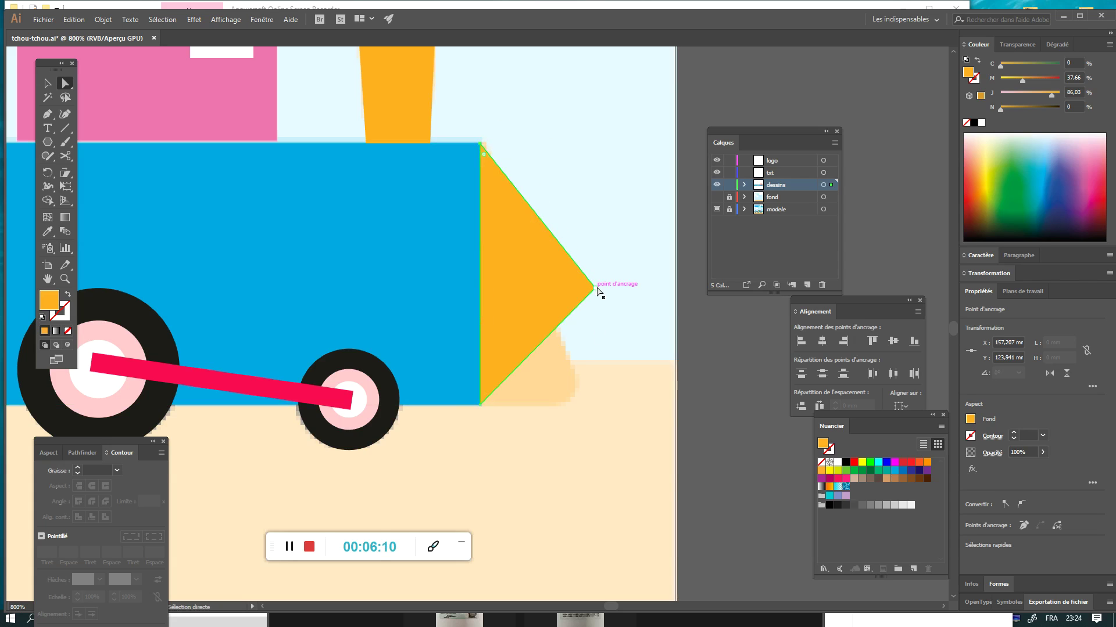
{"action": "left_click_drag", "start_coordinate": [594, 287], "coordinate": [595, 405]}
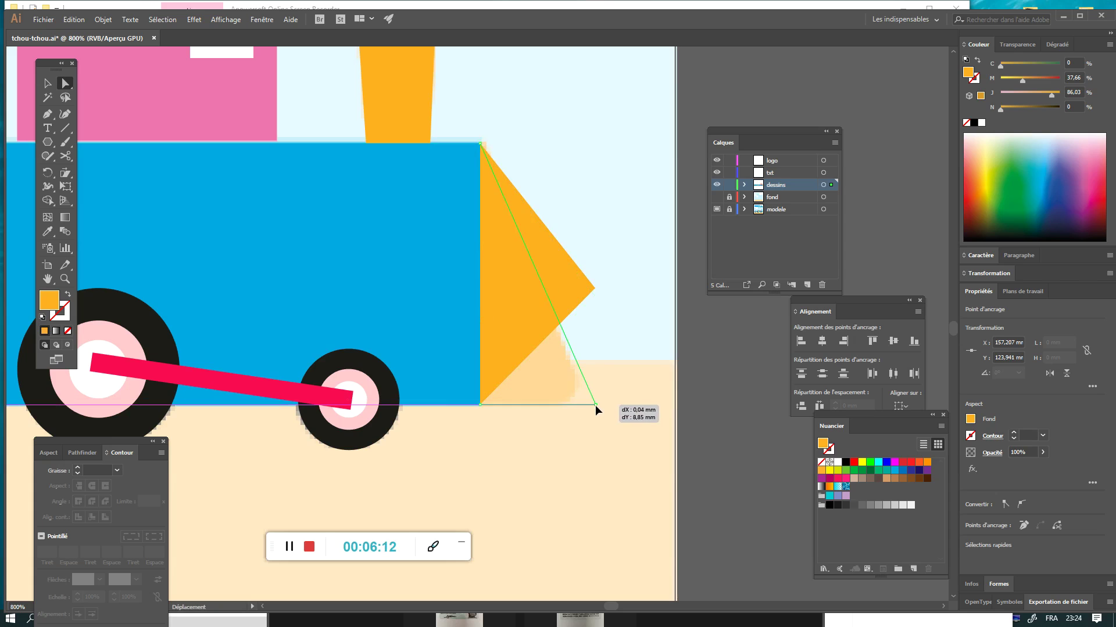
{"action": "left_click_drag", "start_coordinate": [595, 406], "coordinate": [593, 405]}
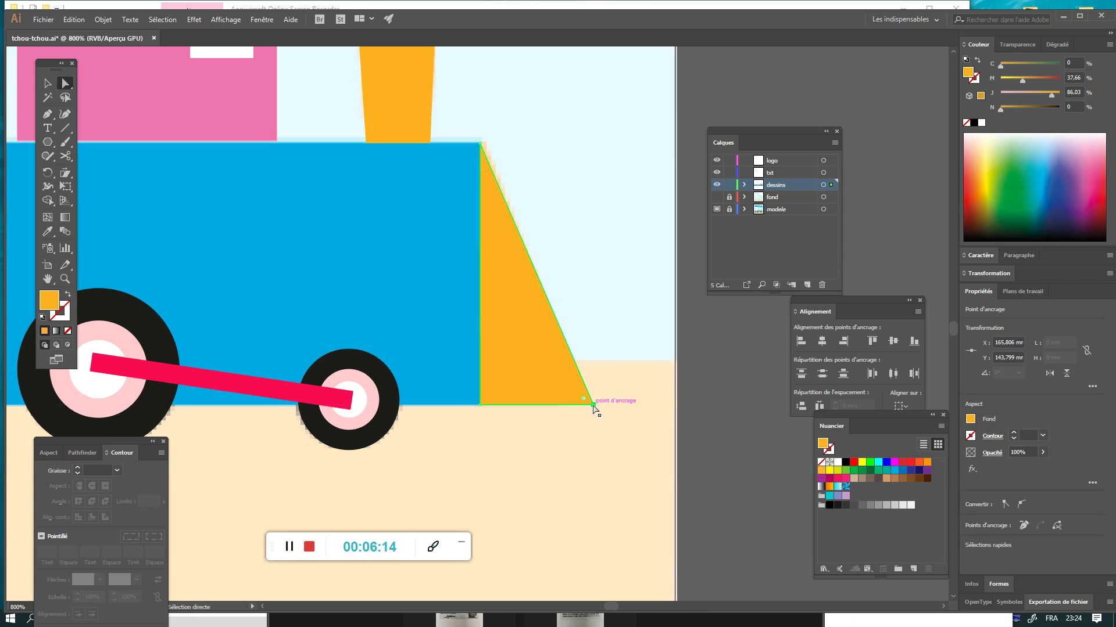
{"action": "left_click", "coordinate": [589, 246]}
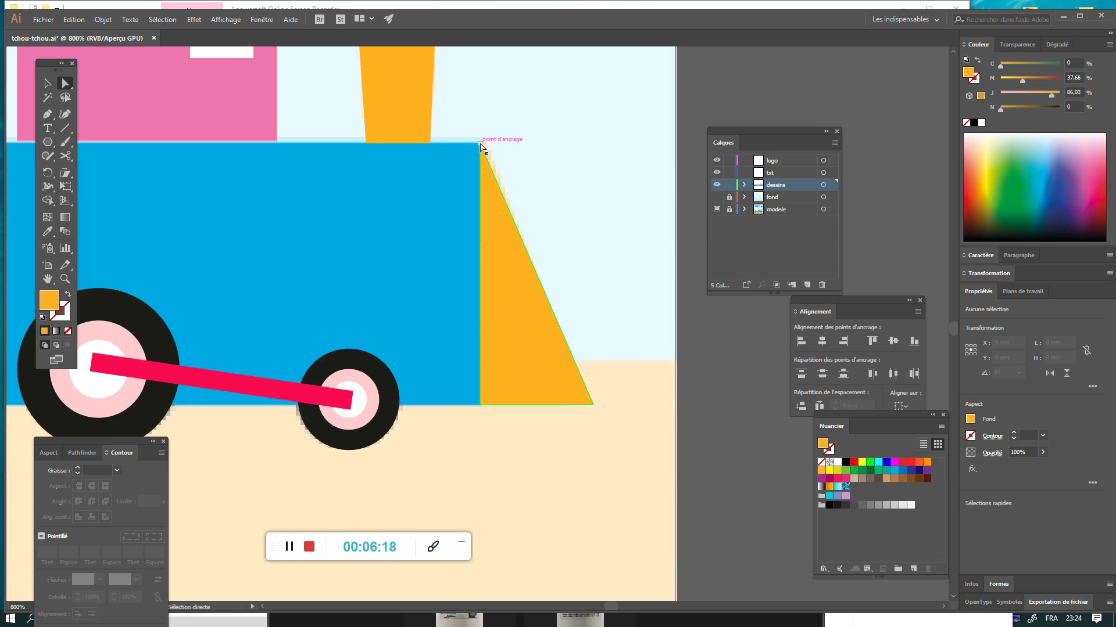
{"action": "left_click_drag", "start_coordinate": [480, 145], "coordinate": [519, 105]}
{"action": "key", "text": "z"}
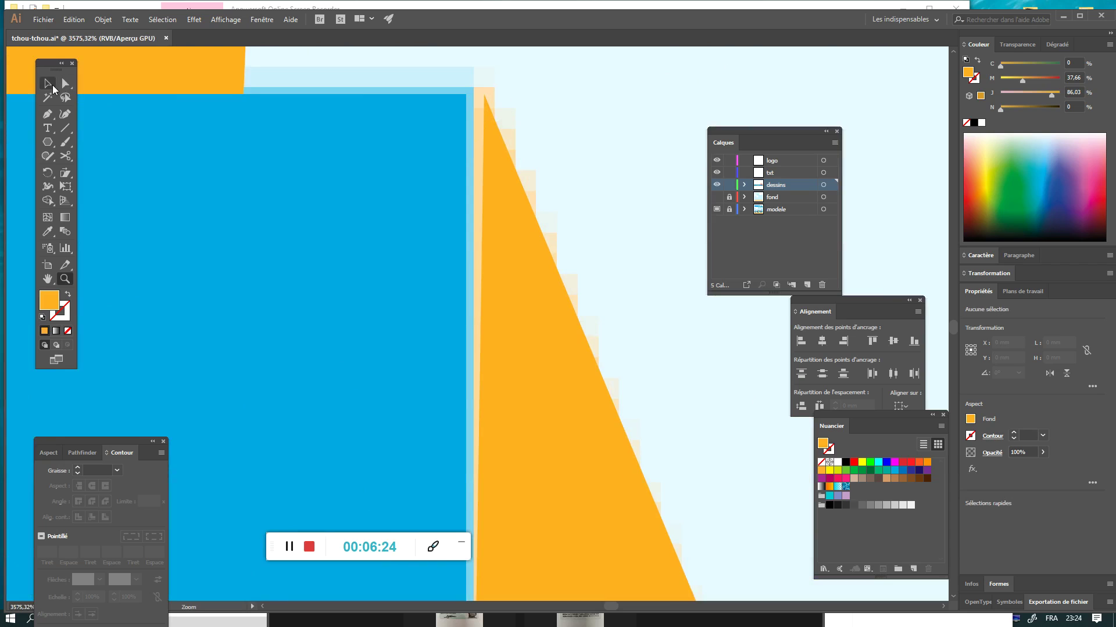
Snap the cowcatcher's top anchor exactly onto the blue body's edge.
{"action": "left_click", "coordinate": [65, 84]}
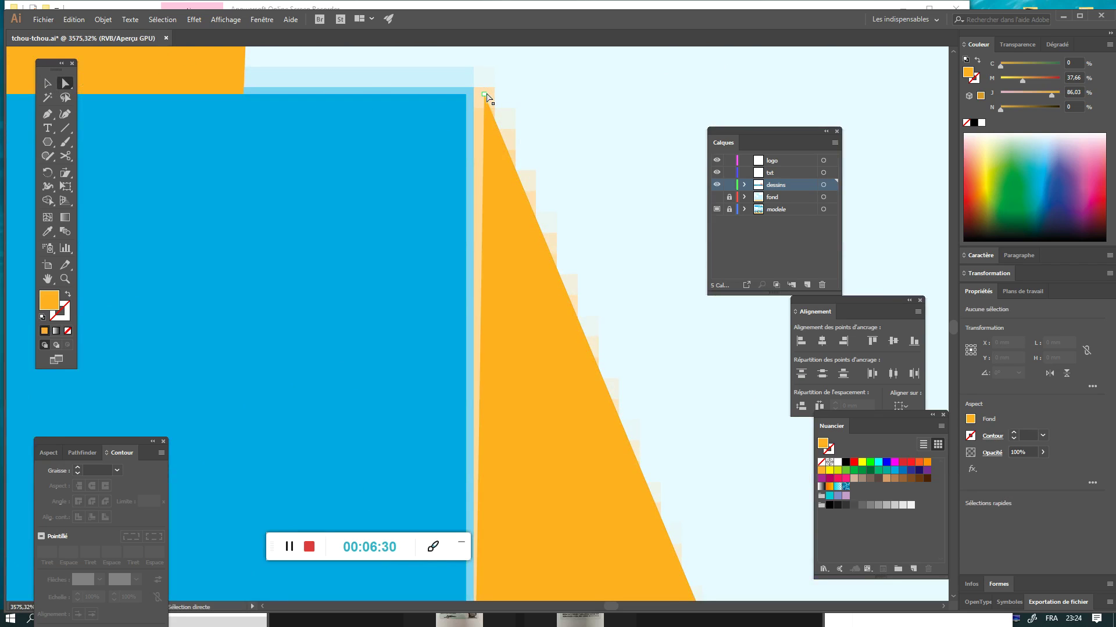
{"action": "left_click_drag", "start_coordinate": [483, 93], "coordinate": [466, 97]}
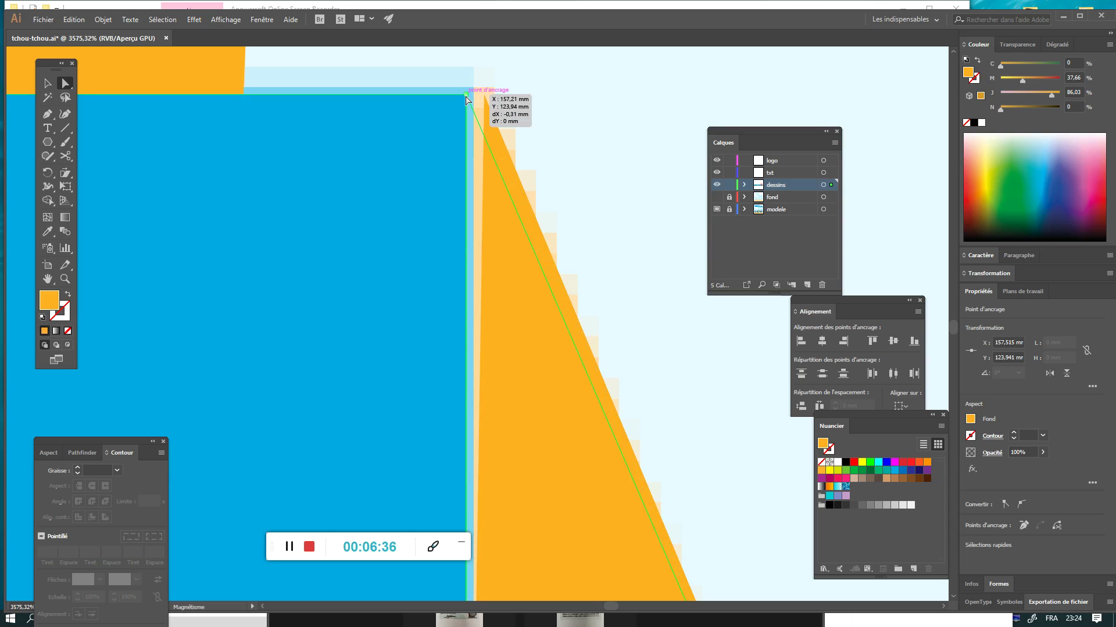
{"action": "left_click_drag", "start_coordinate": [466, 97], "coordinate": [466, 97]}
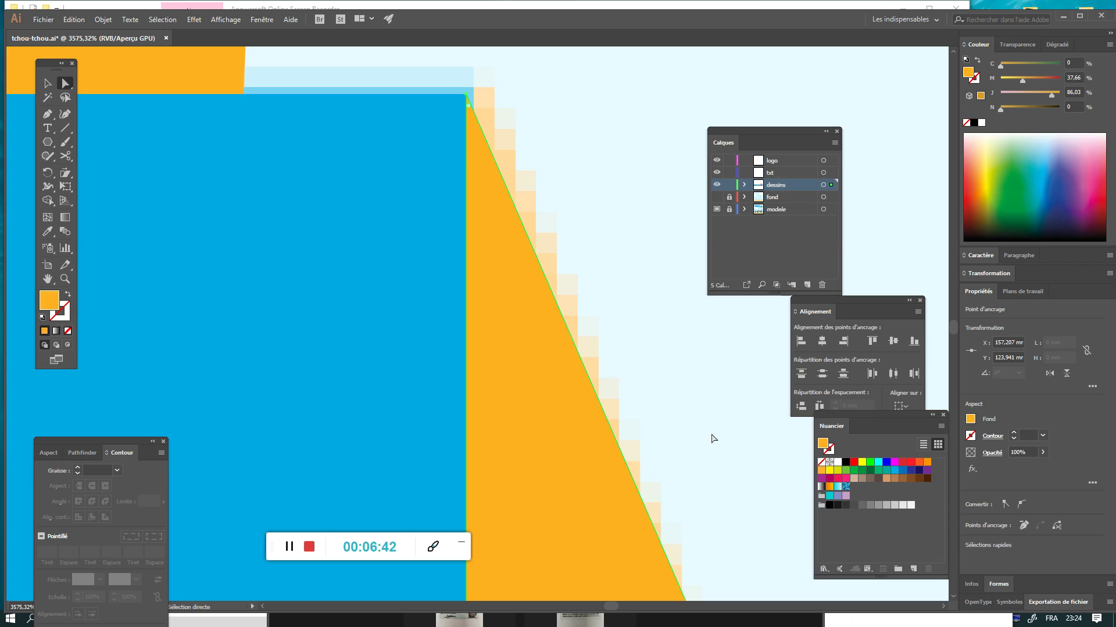
Rest the cowcatcher's lower front corner on the ground line, then zoom back out.
{"action": "left_click_drag", "start_coordinate": [722, 448], "coordinate": [400, 5]}
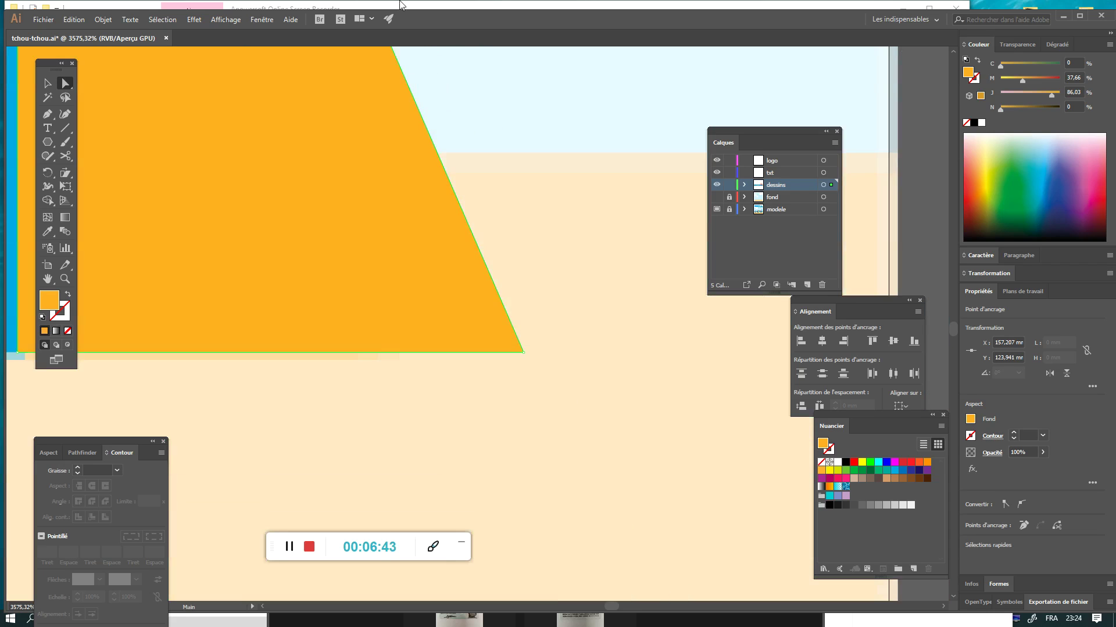
{"action": "left_click_drag", "start_coordinate": [522, 179], "coordinate": [568, 193]}
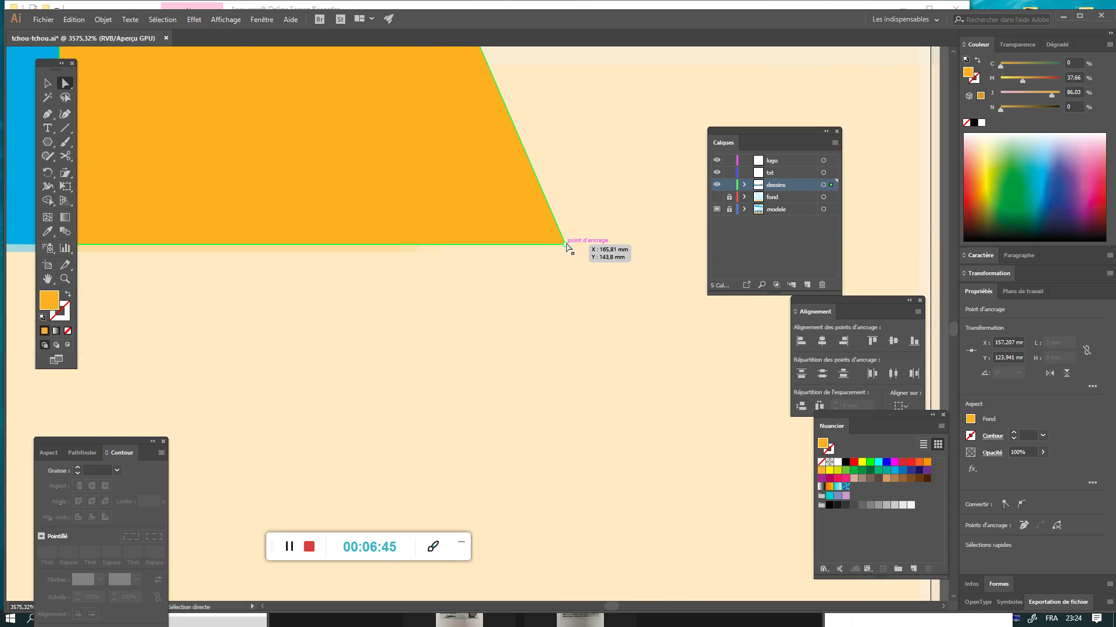
{"action": "left_click_drag", "start_coordinate": [567, 246], "coordinate": [566, 246]}
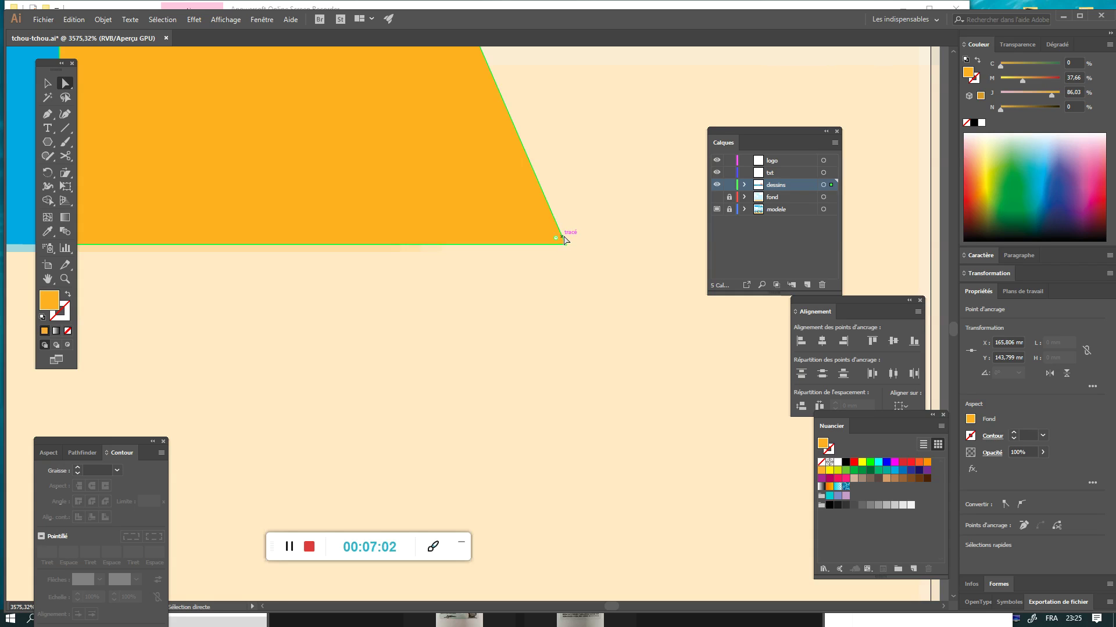
{"action": "key", "text": "ctrl+minus"}
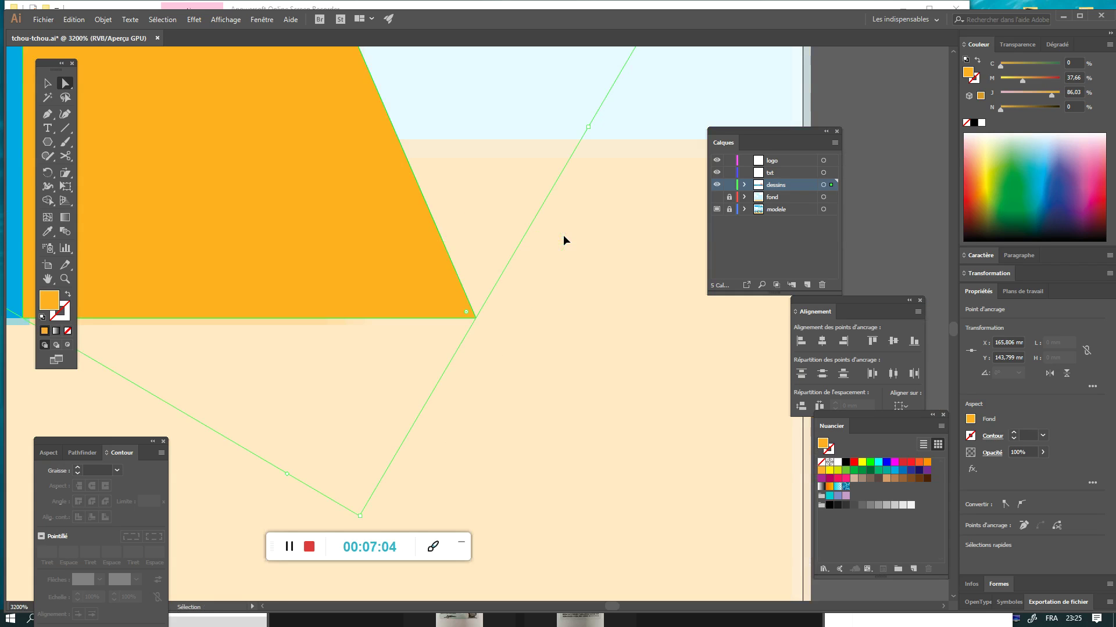
{"action": "key", "text": "ctrl+minus"}
{"action": "key", "text": "ctrl+minus"}
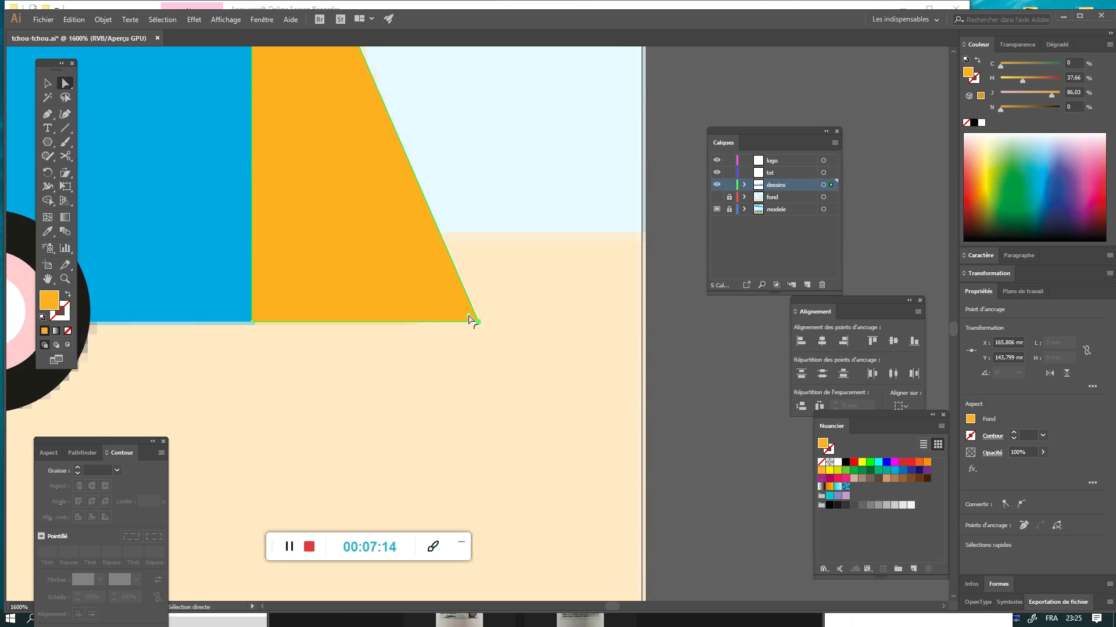
Round the cowcatcher's lower front corner with the live-corner widget.
{"action": "left_click_drag", "start_coordinate": [470, 319], "coordinate": [387, 289]}
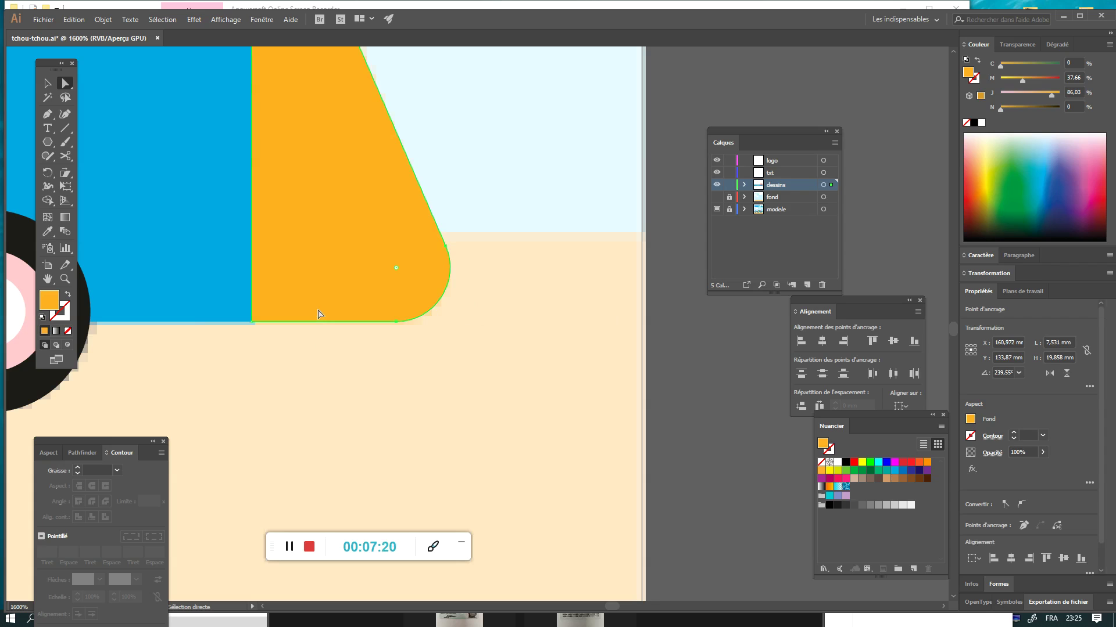
{"action": "scroll", "coordinate": [191, 232], "scroll_direction": "up", "scroll_amount": 2}
{"action": "scroll", "coordinate": [191, 233], "scroll_direction": "left", "scroll_amount": 5}
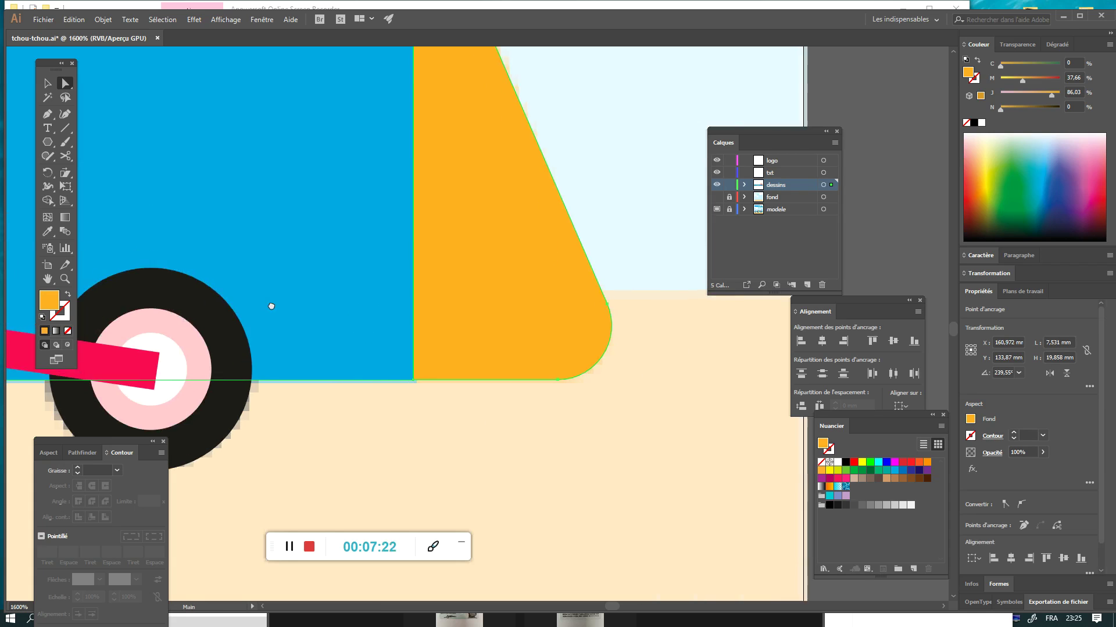
Align the cowcatcher's bottom-left anchor with the blue body's bottom corner.
{"action": "key", "text": "z"}
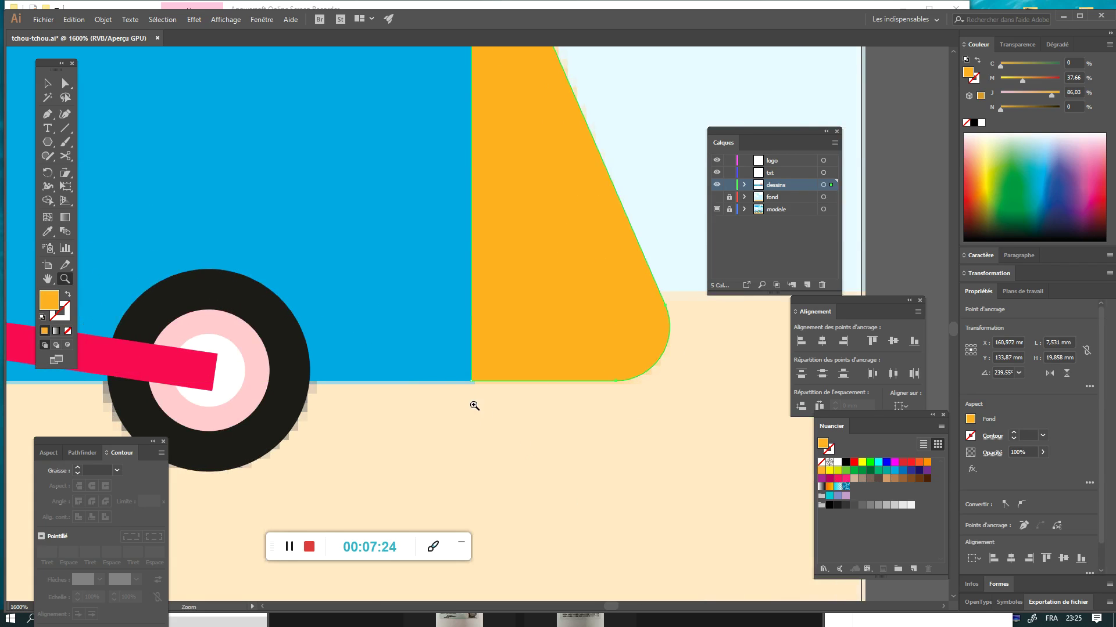
{"action": "left_click", "coordinate": [473, 381]}
{"action": "left_click_drag", "start_coordinate": [481, 381], "coordinate": [451, 217]}
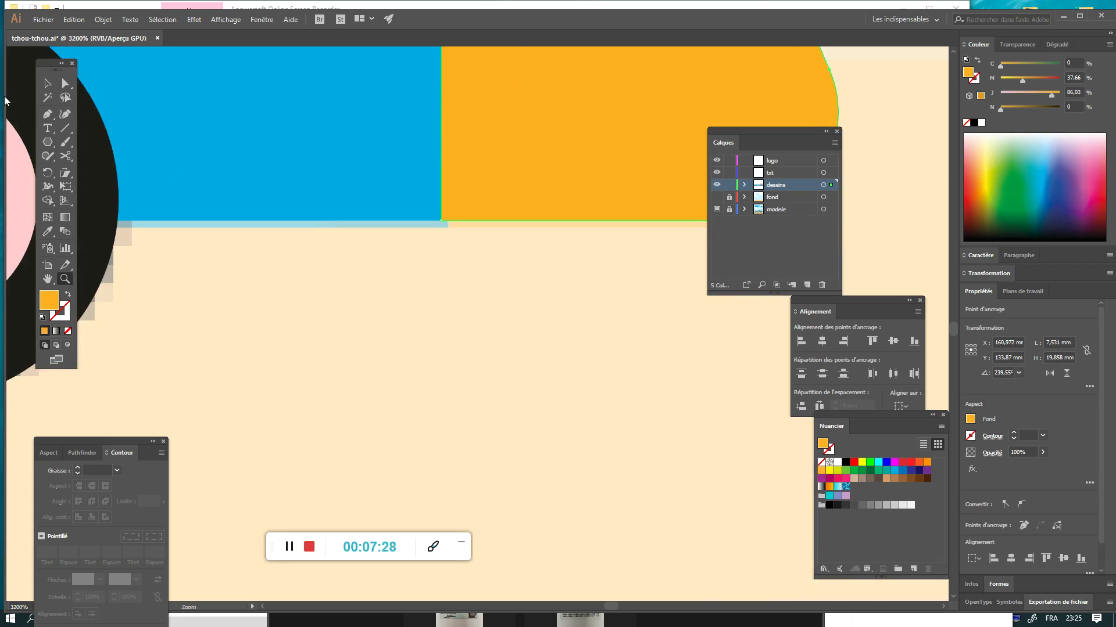
{"action": "left_click", "coordinate": [64, 83]}
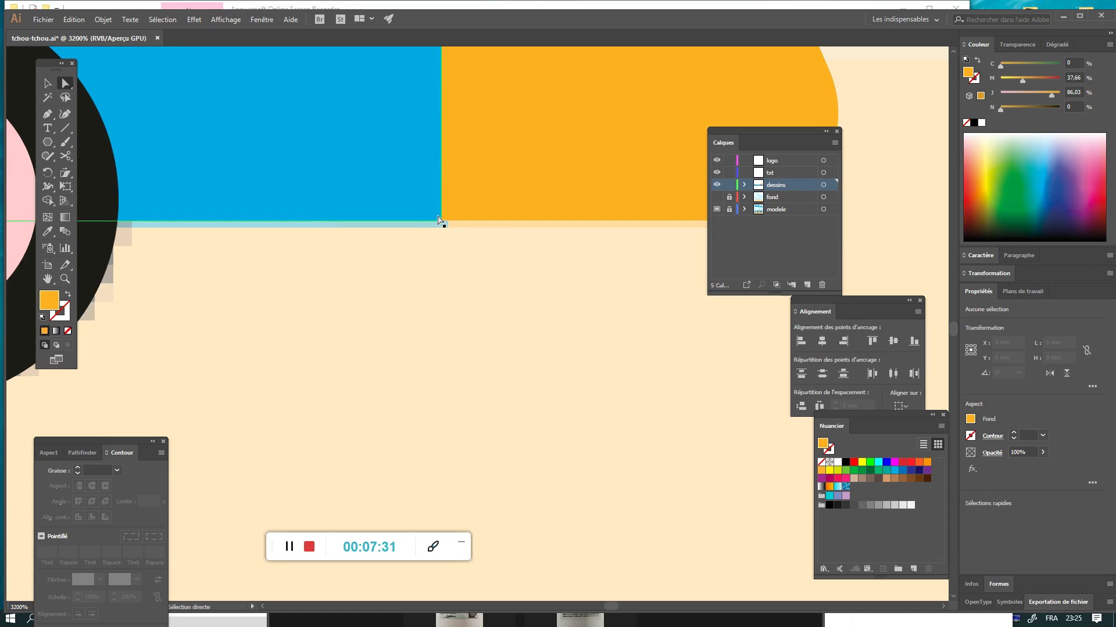
{"action": "left_click_drag", "start_coordinate": [441, 221], "coordinate": [441, 221]}
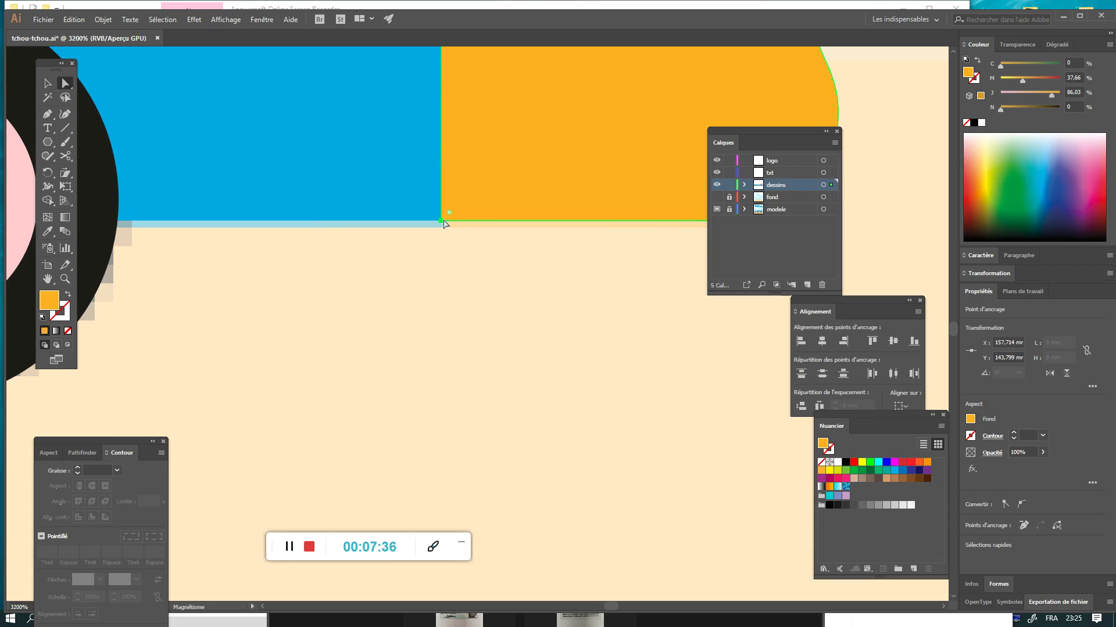
{"action": "left_click", "coordinate": [473, 251]}
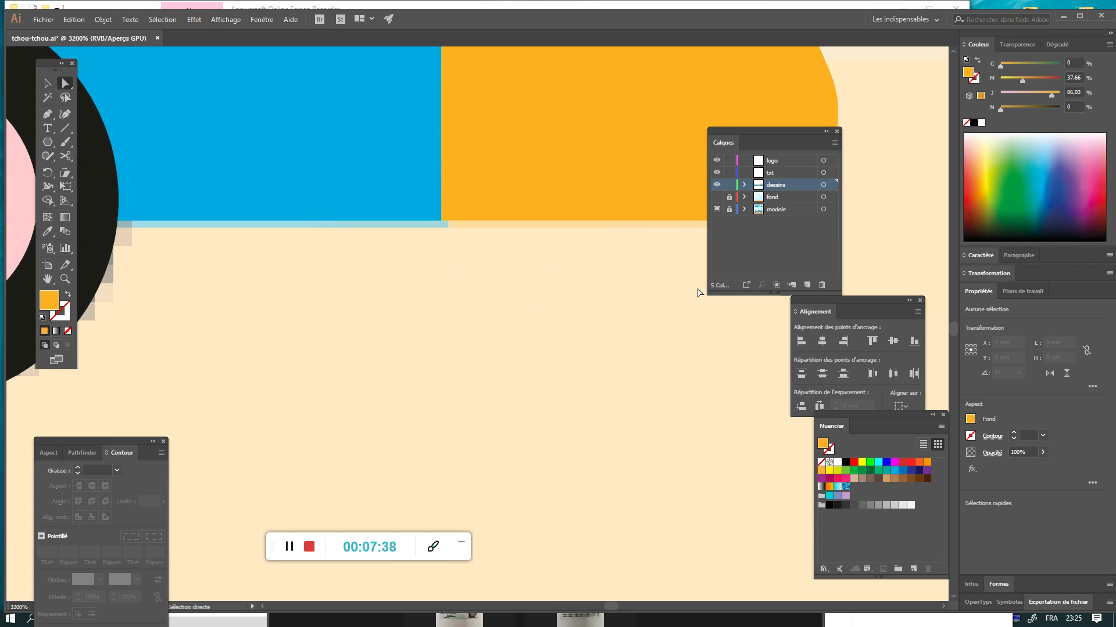
Pan across the wagons and TCHOU TCHOU title, then zoom out to show the full cover.
{"action": "key", "text": "ctrl+minus"}
{"action": "key", "text": "ctrl+minus"}
{"action": "key", "text": "ctrl+minus"}
{"action": "key", "text": "ctrl+minus"}
{"action": "key", "text": "ctrl+minus"}
{"action": "key", "text": "ctrl+minus"}
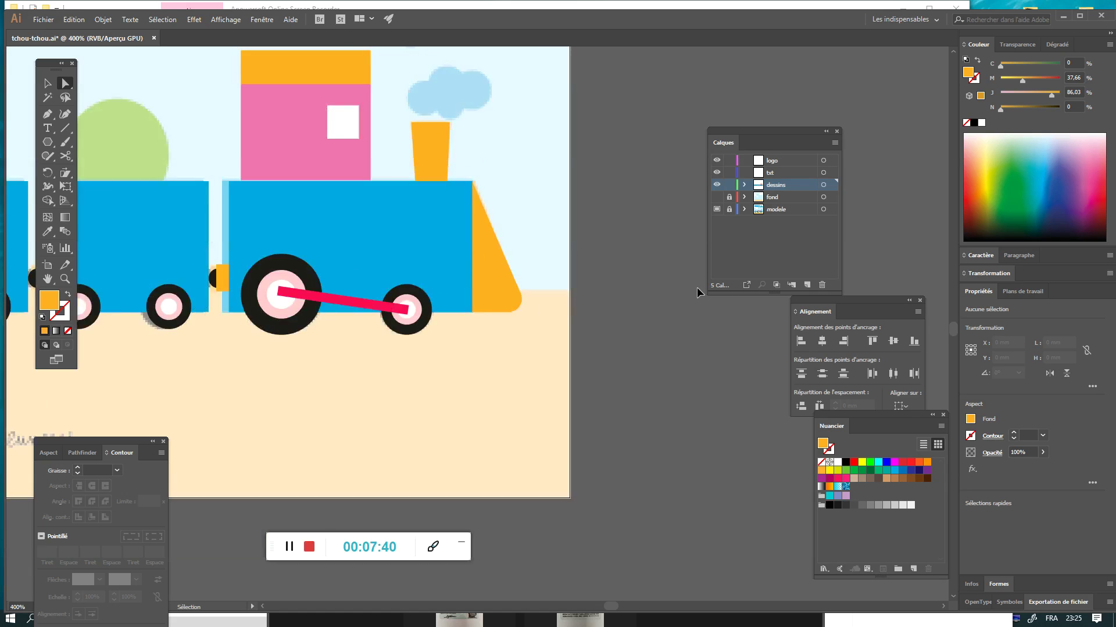
{"action": "key", "text": "ctrl+minus"}
{"action": "key", "text": "ctrl+plus"}
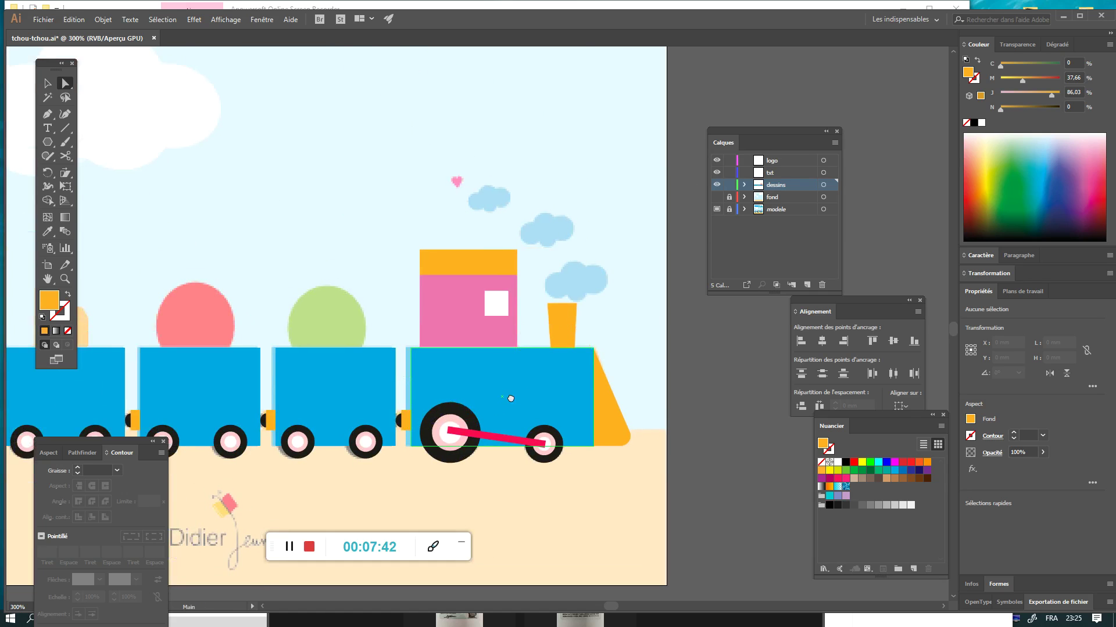
{"action": "mouse_move", "coordinate": [511, 398]}
{"action": "left_mouse_down"}
{"action": "mouse_move", "coordinate": [660, 483]}
{"action": "mouse_move", "coordinate": [398, 437]}
{"action": "left_mouse_up"}
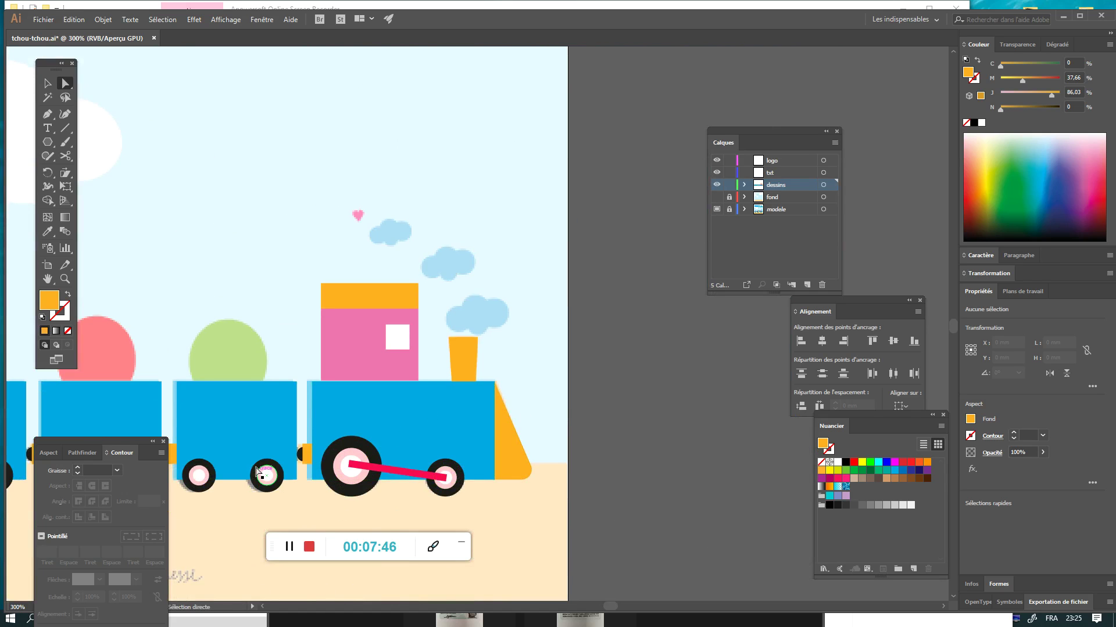
{"action": "left_click_drag", "start_coordinate": [415, 363], "coordinate": [446, 346]}
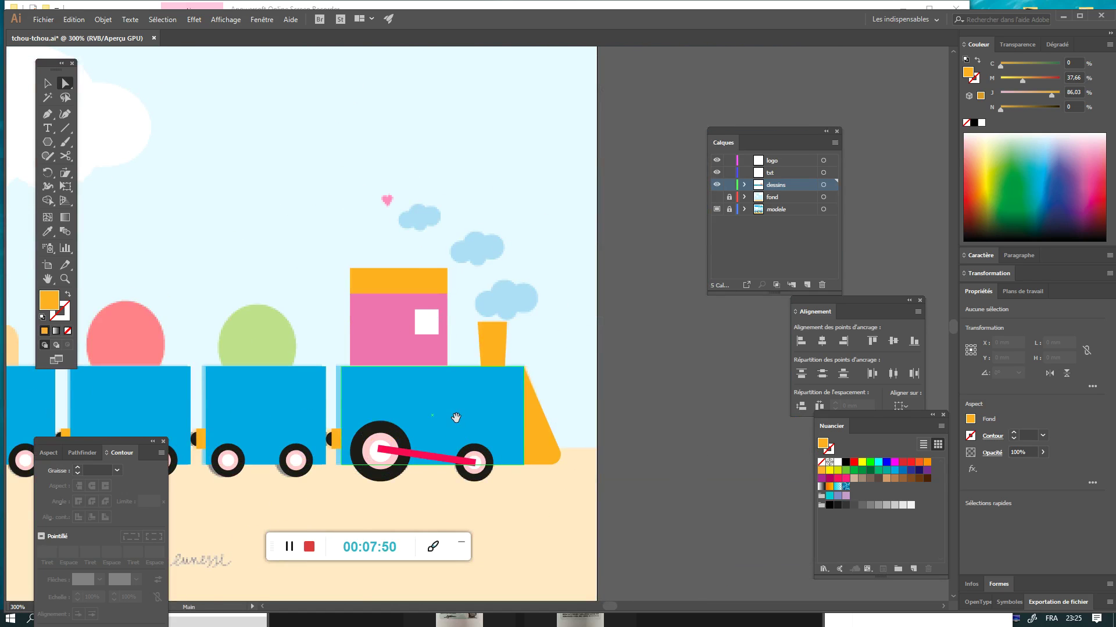
{"action": "mouse_move", "coordinate": [453, 419]}
{"action": "left_mouse_down"}
{"action": "mouse_move", "coordinate": [563, 394]}
{"action": "mouse_move", "coordinate": [791, 425]}
{"action": "mouse_move", "coordinate": [724, 315]}
{"action": "left_mouse_up"}
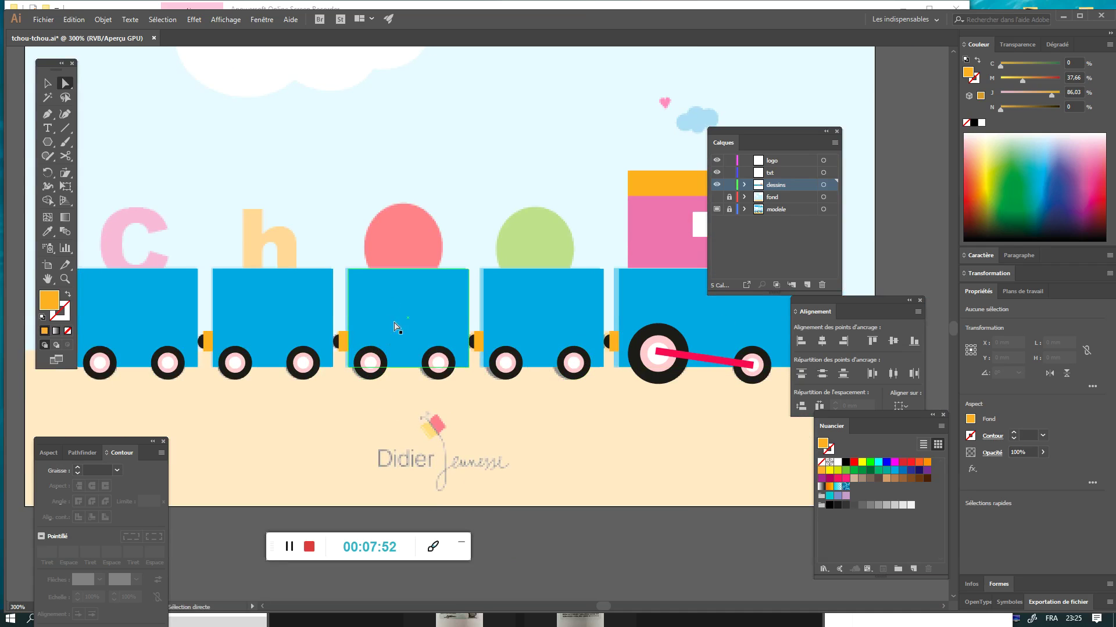
{"action": "left_click_drag", "start_coordinate": [623, 219], "coordinate": [586, 480]}
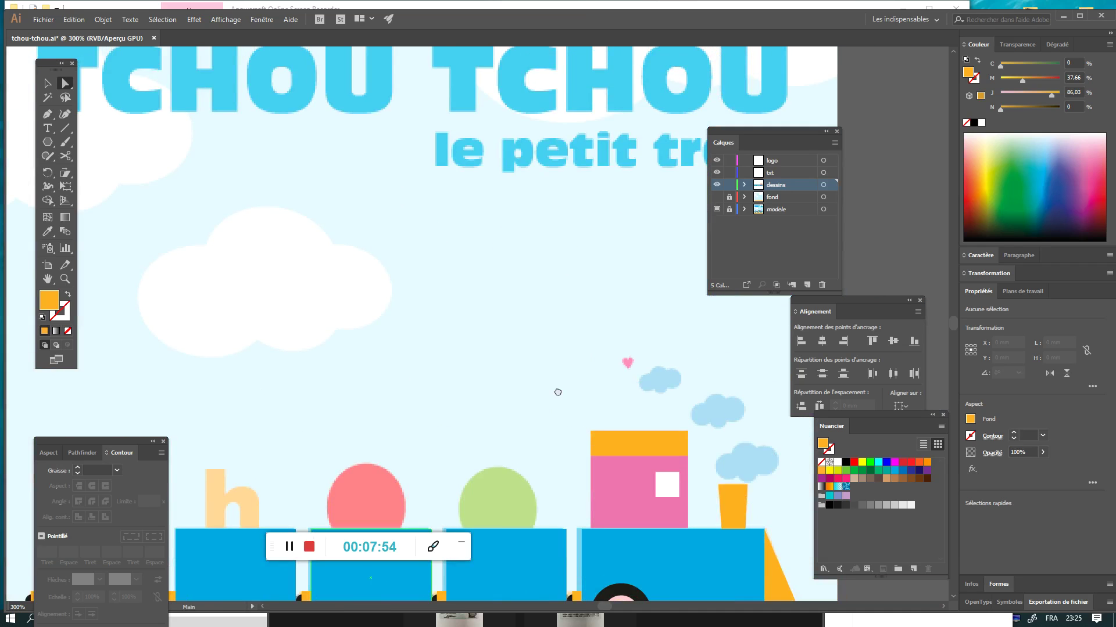
{"action": "key", "text": "ctrl+minus"}
{"action": "key", "text": "ctrl+minus"}
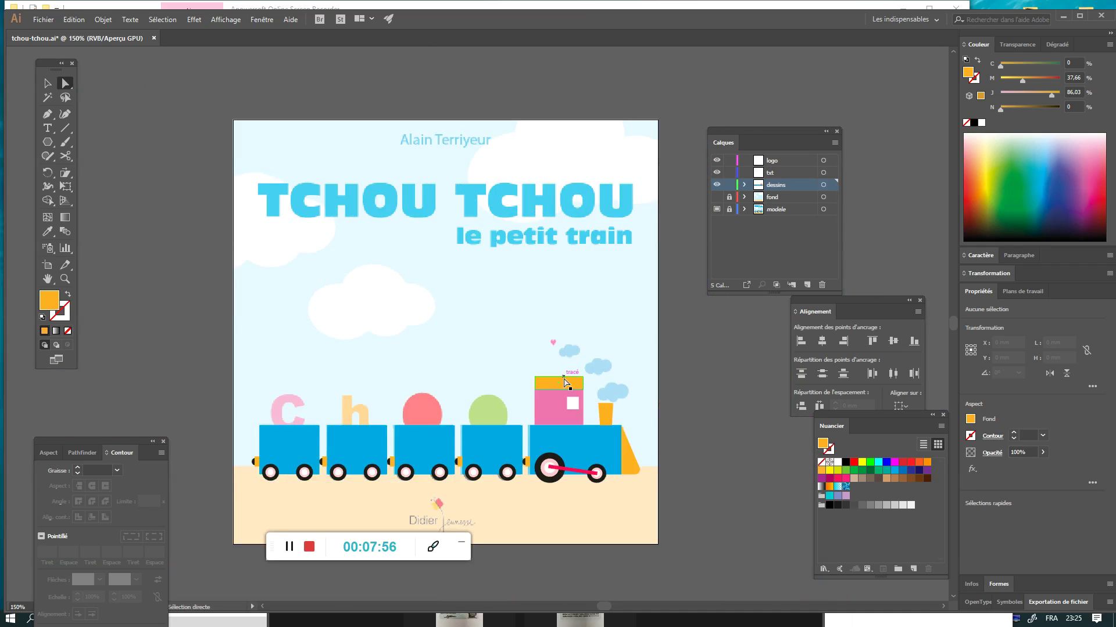